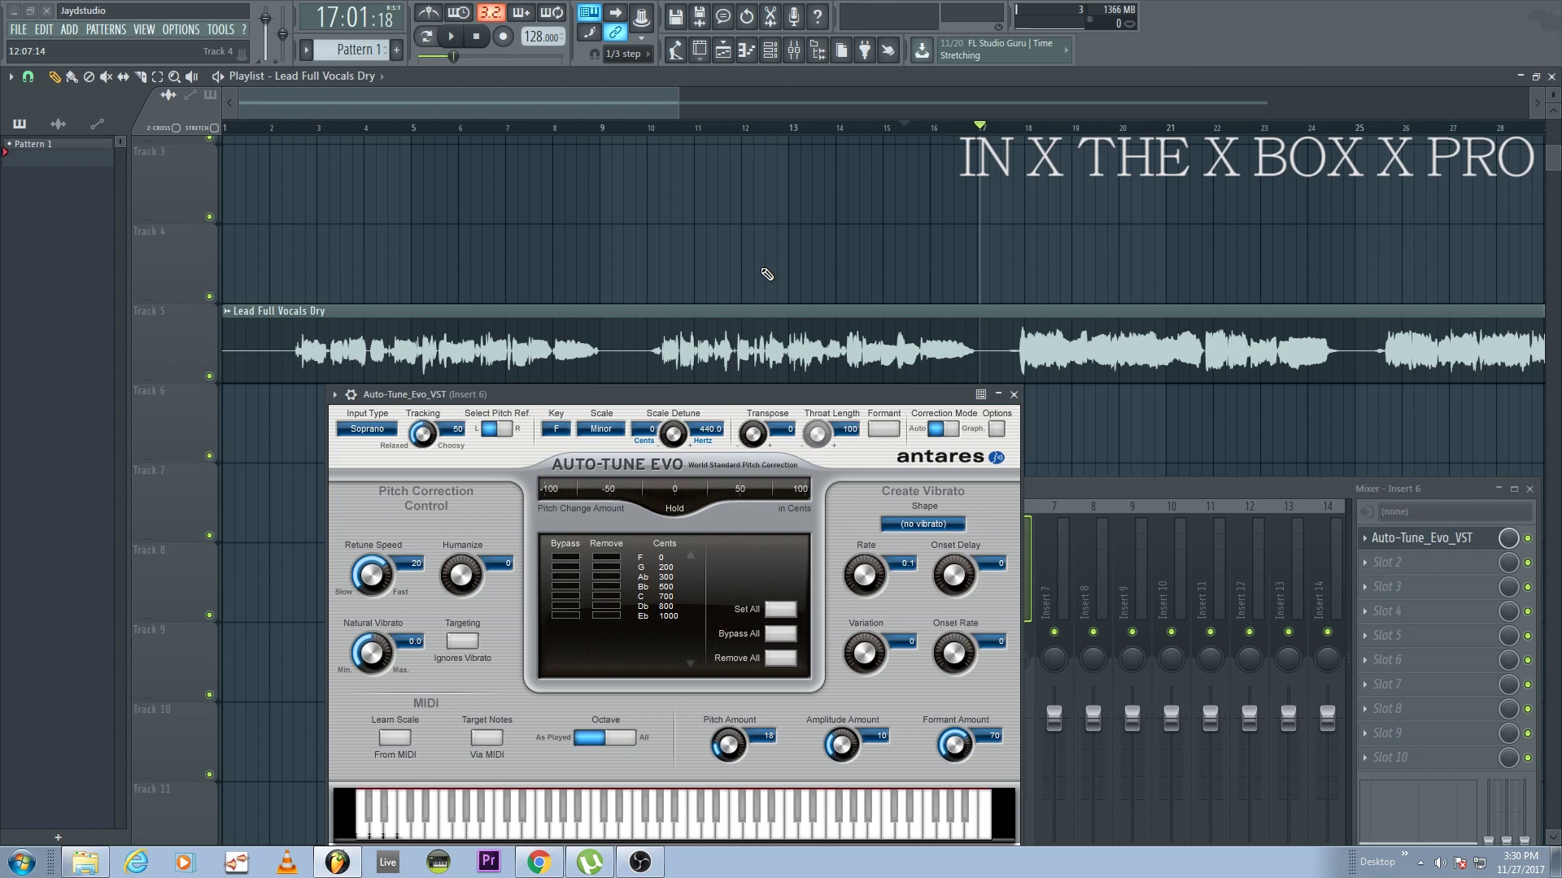
pyautogui.moveTo(767, 396); pyautogui.dragTo(764, 412)
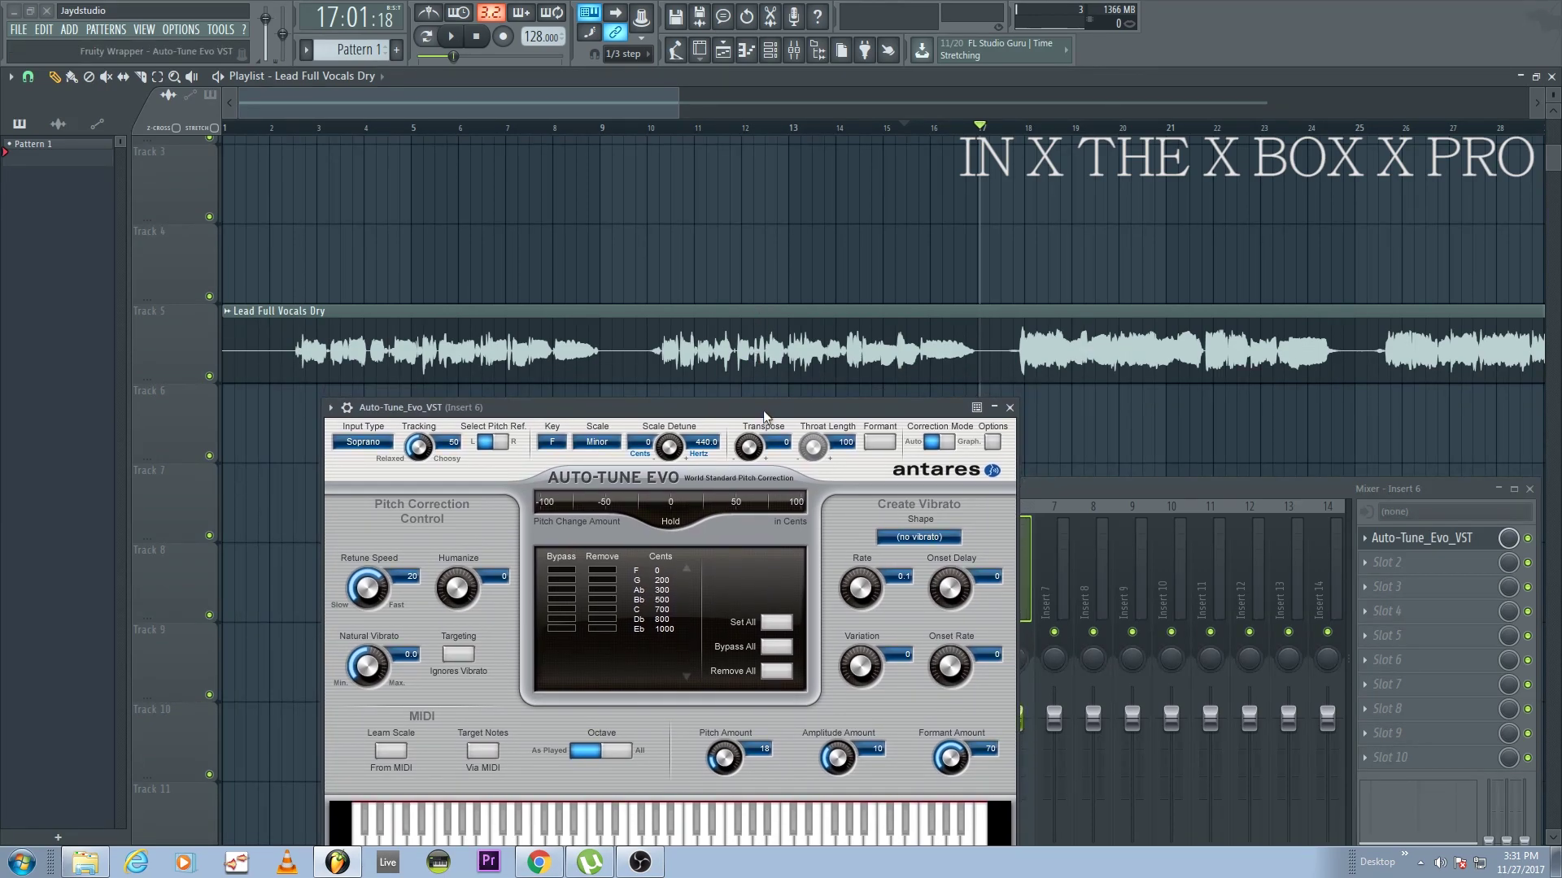
pyautogui.moveTo(896, 409); pyautogui.dragTo(992, 403)
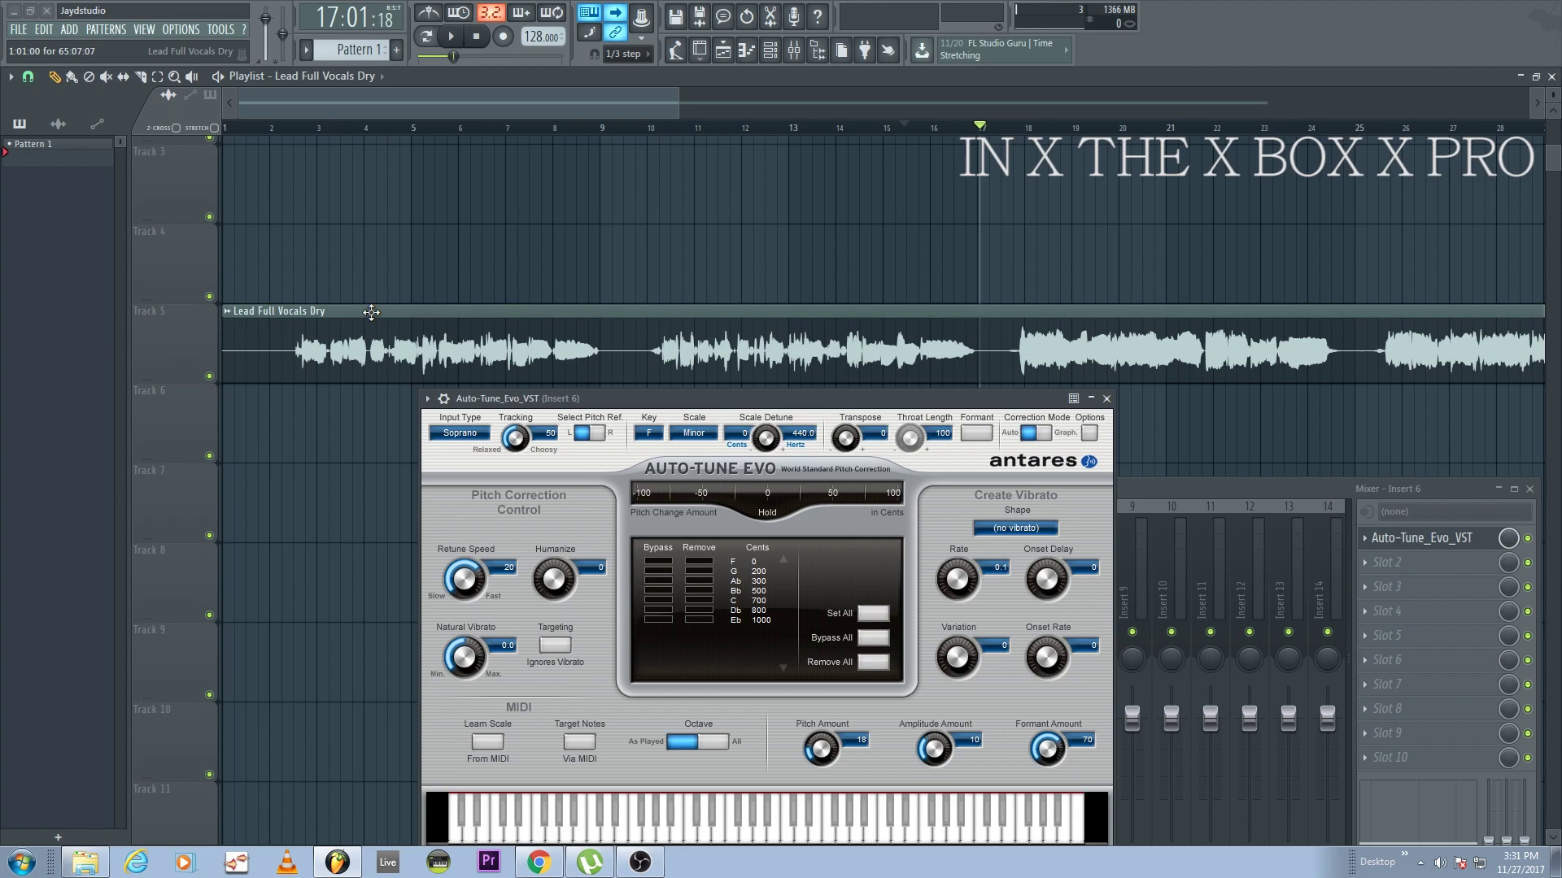
pyautogui.scroll(-3, 338, 334)
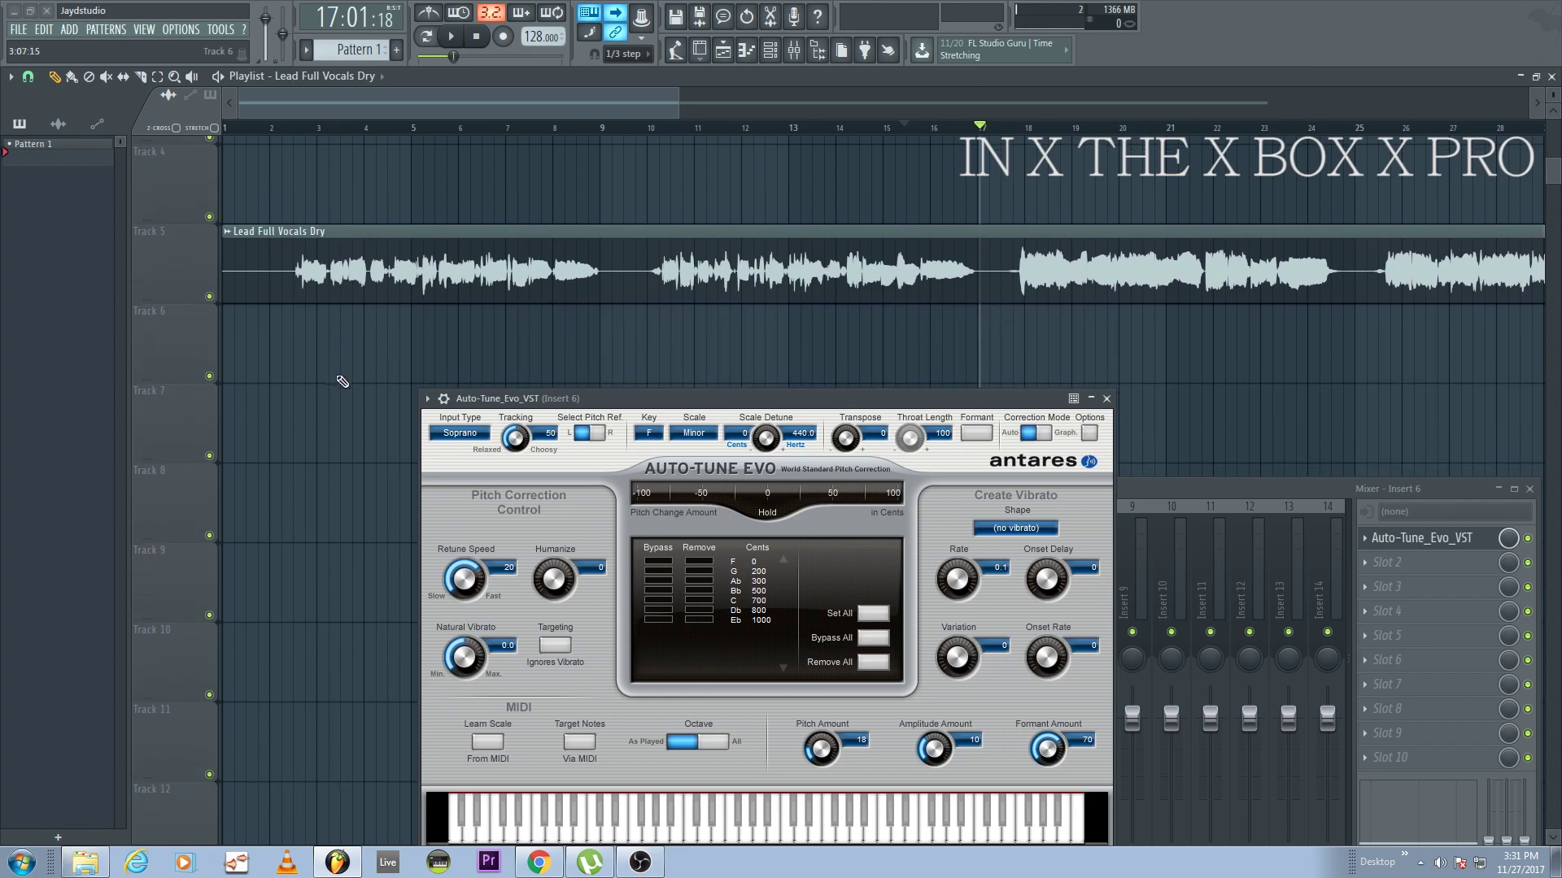
pyautogui.scroll(5, 342, 436)
pyautogui.scroll(-5, 342, 434)
pyautogui.scroll(3, 341, 435)
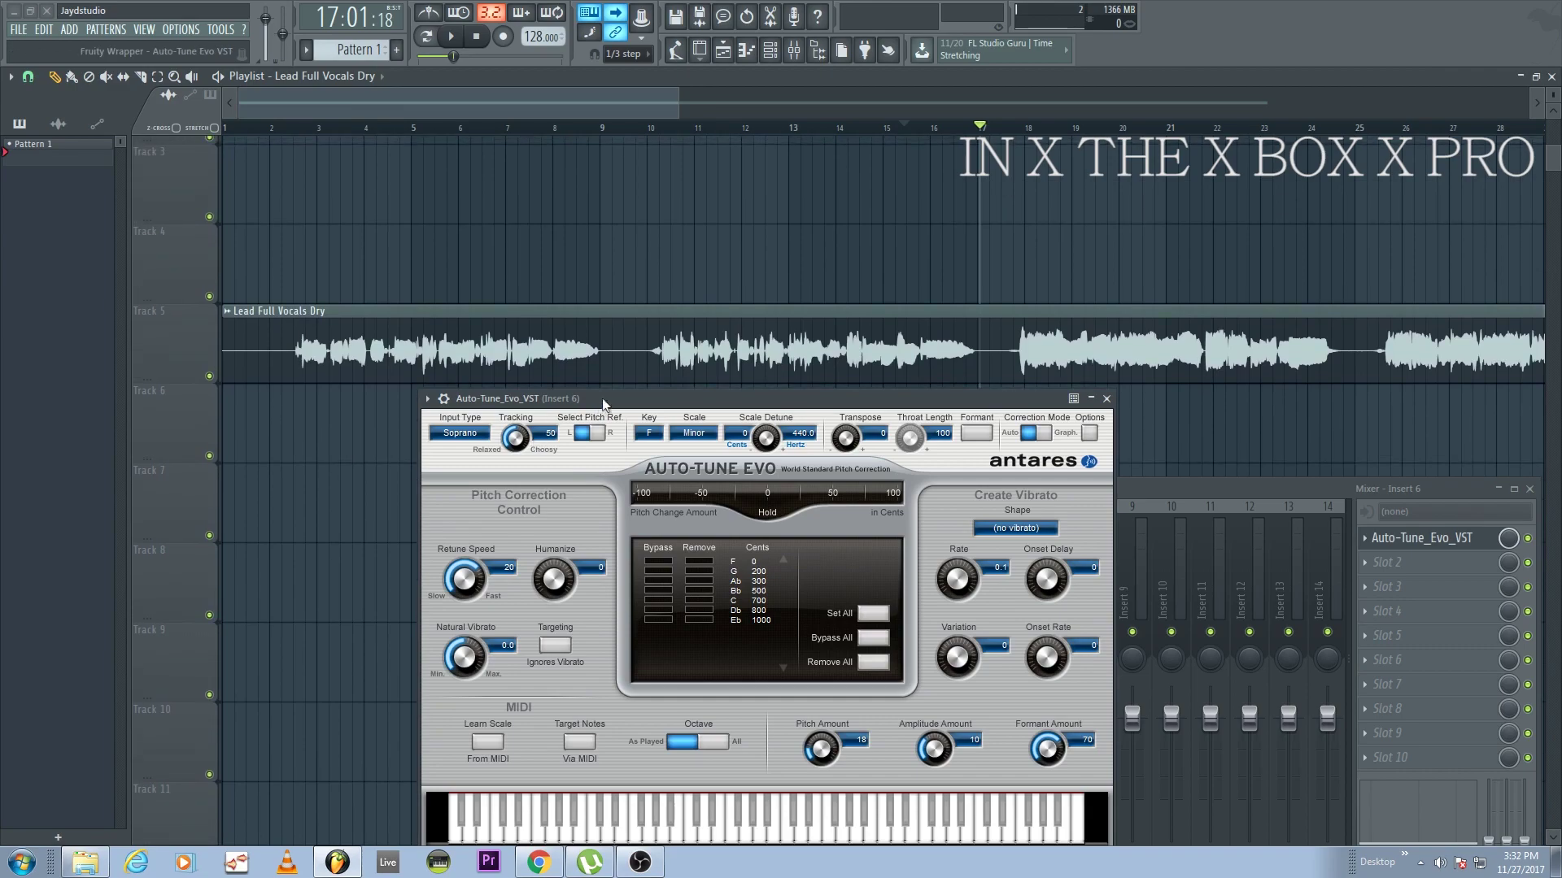
pyautogui.moveTo(609, 398); pyautogui.dragTo(603, 399)
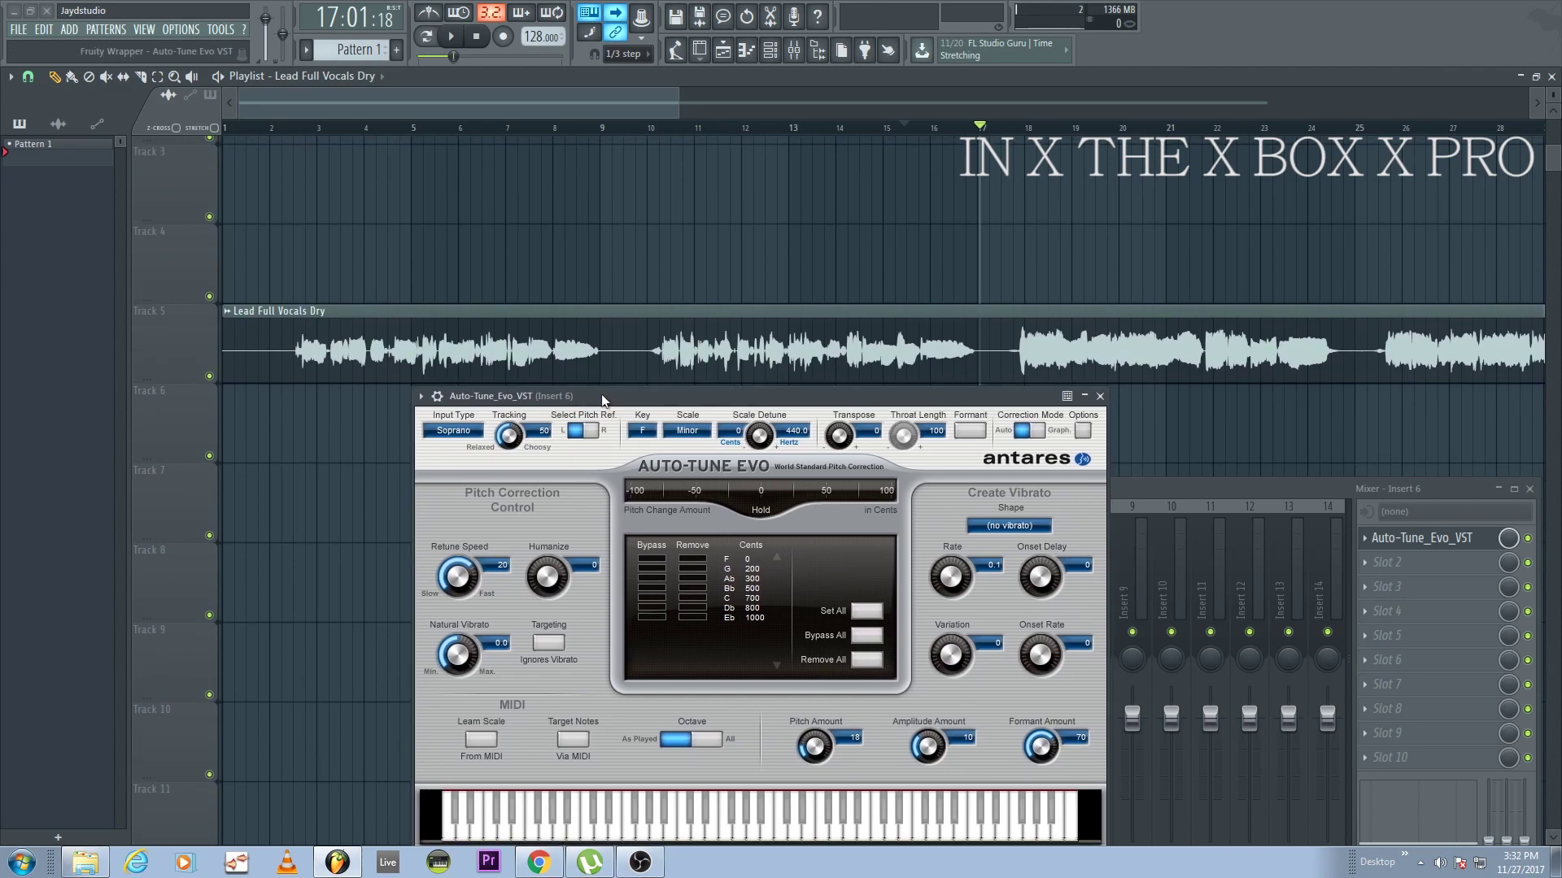
pyautogui.moveTo(1002, 397); pyautogui.dragTo(1006, 405)
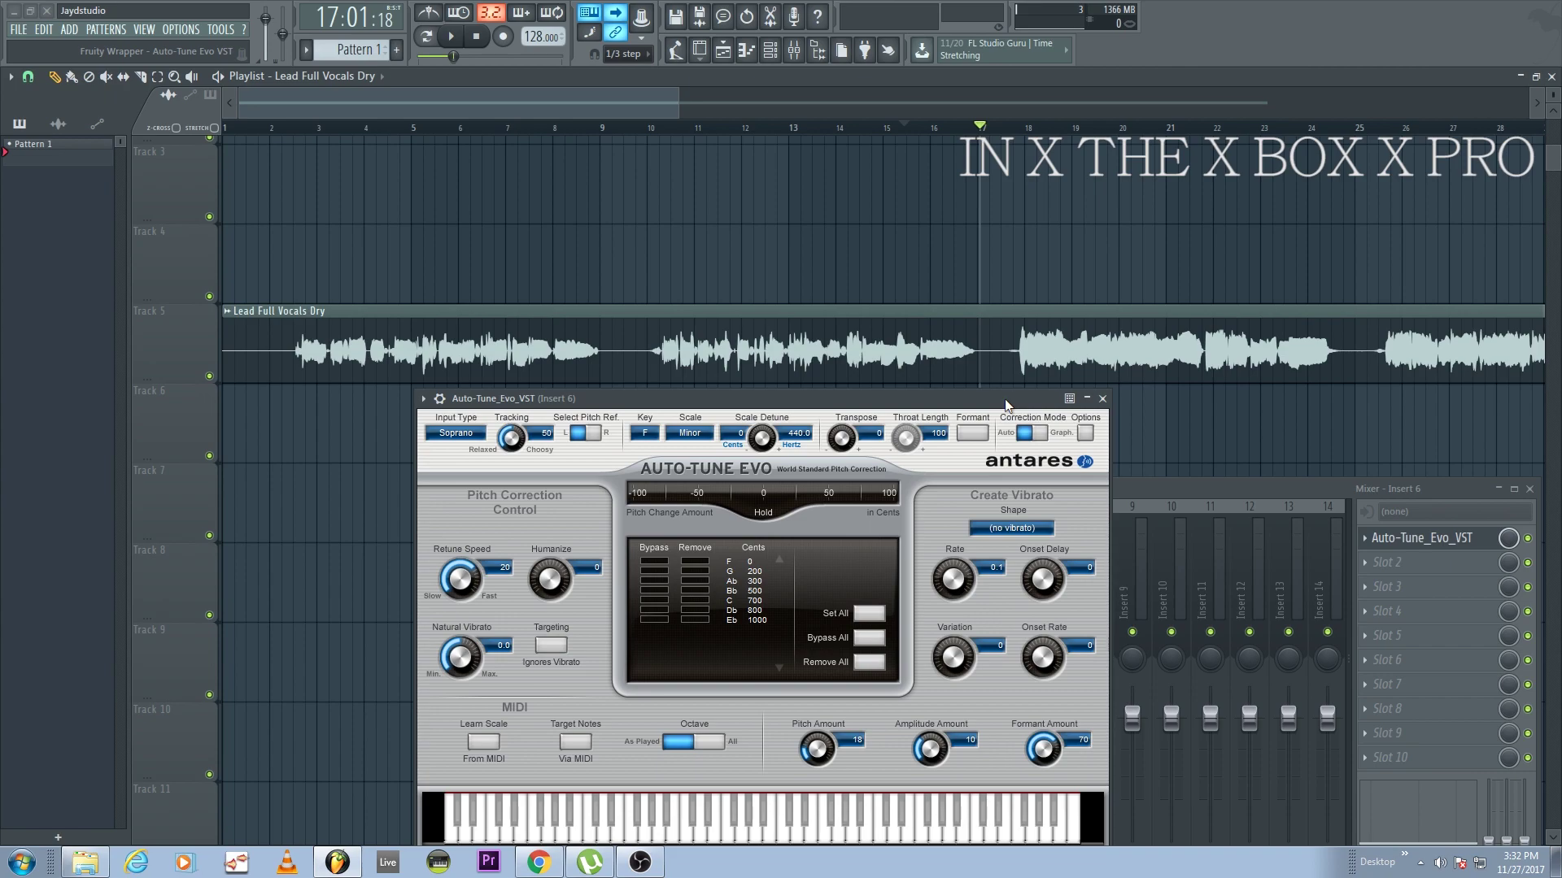
pyautogui.moveTo(1006, 403); pyautogui.dragTo(795, 488)
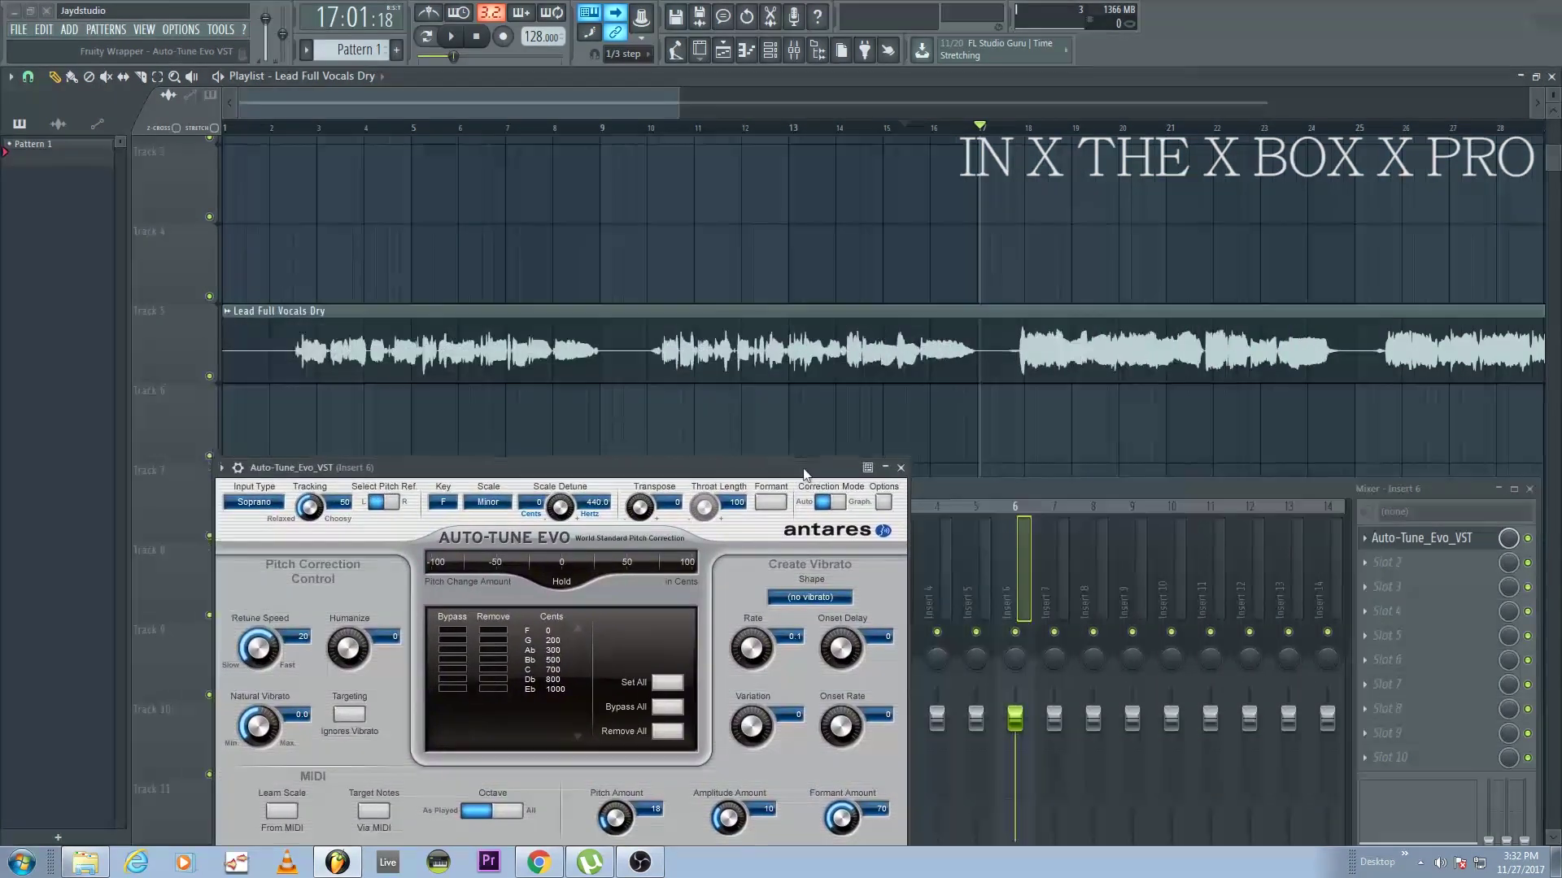
# Bring the mixer forward and route the Lead Full Vocals Dry clip to mixer insert 6 in its channel settings
pyautogui.click(1040, 486)
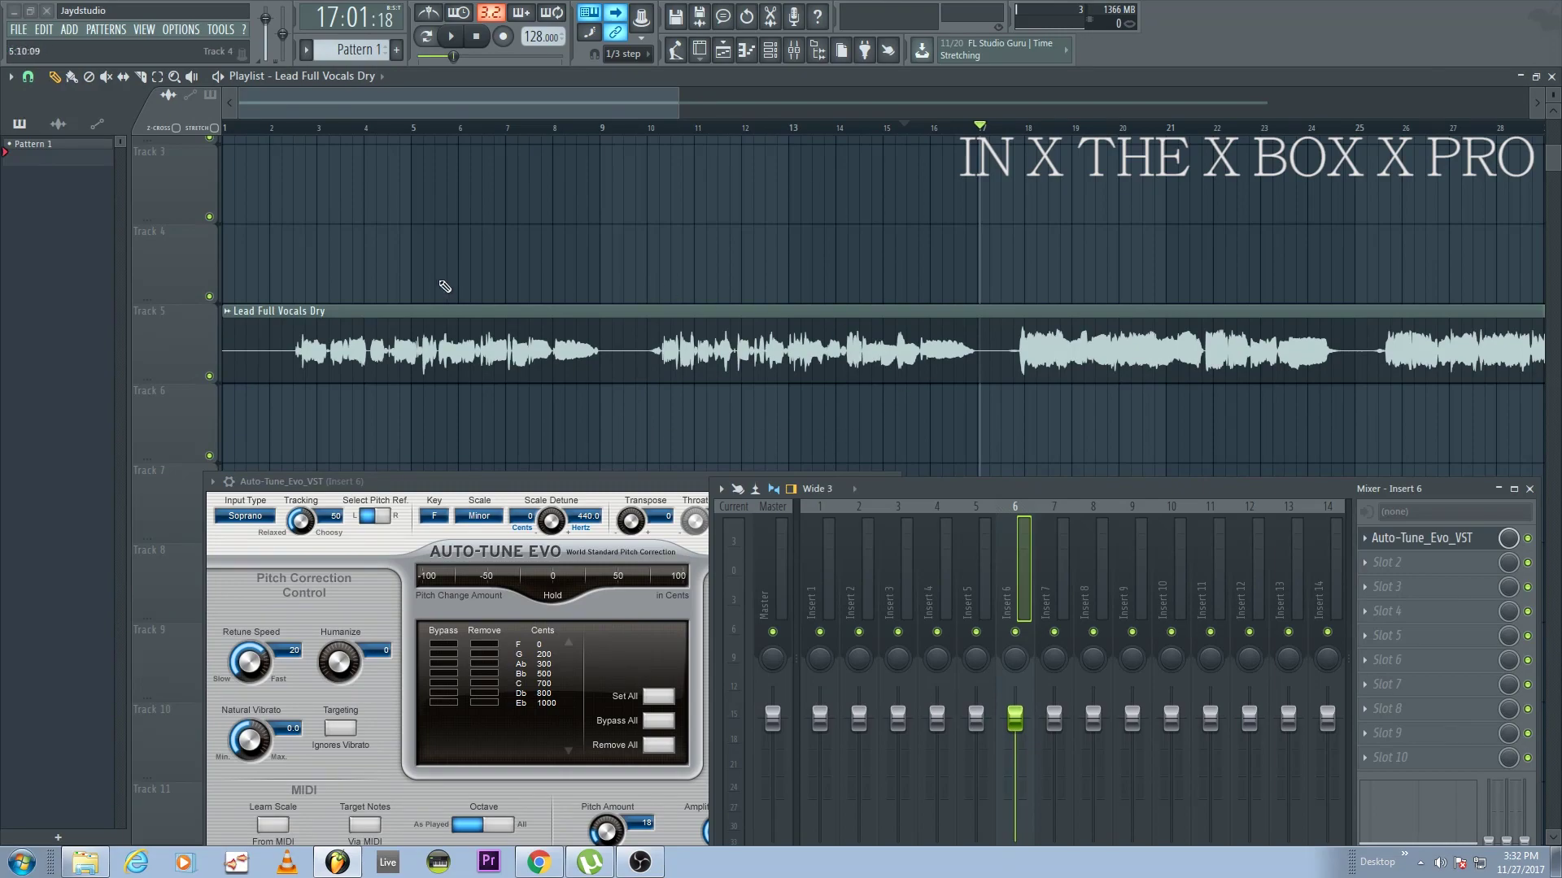
pyautogui.moveTo(914, 485); pyautogui.dragTo(847, 415)
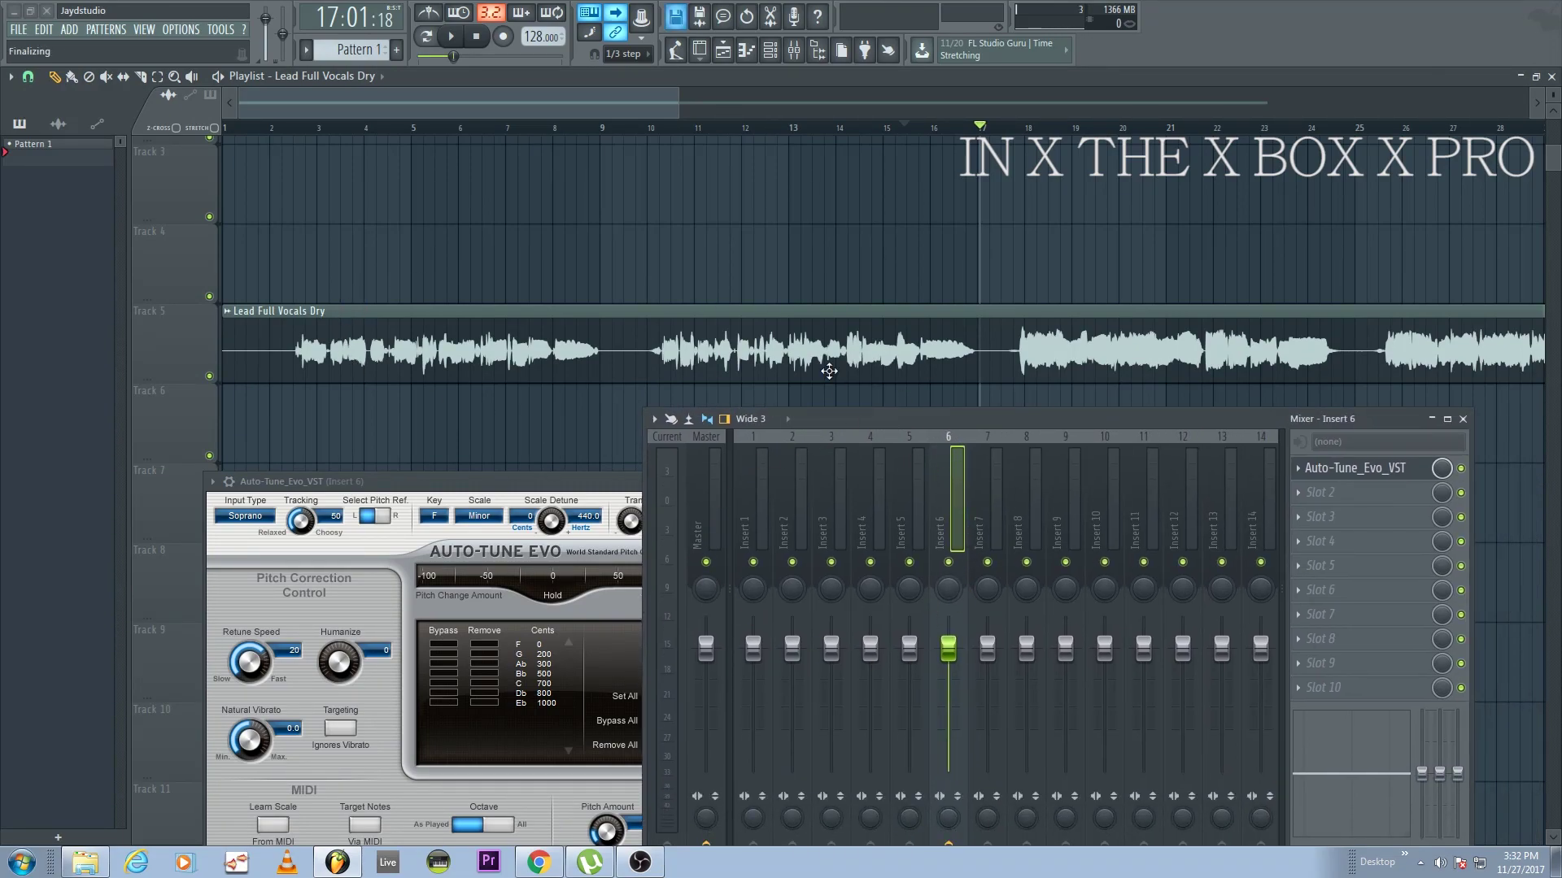
pyautogui.doubleClick(909, 360)
pyautogui.moveTo(919, 323); pyautogui.dragTo(919, 378)
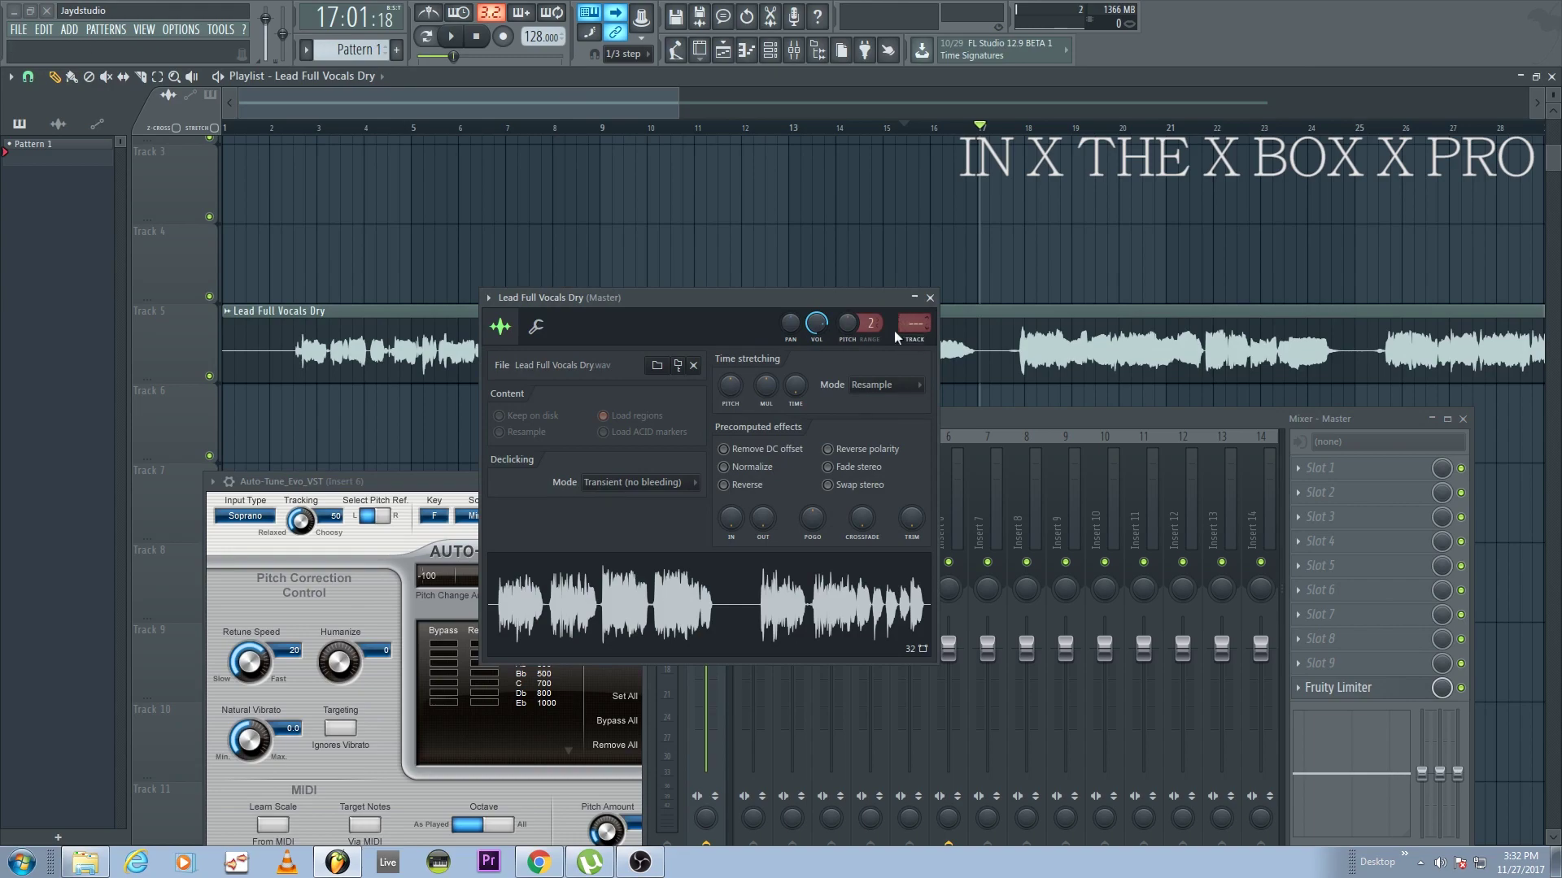
pyautogui.moveTo(911, 341); pyautogui.dragTo(911, 313)
pyautogui.click(930, 296)
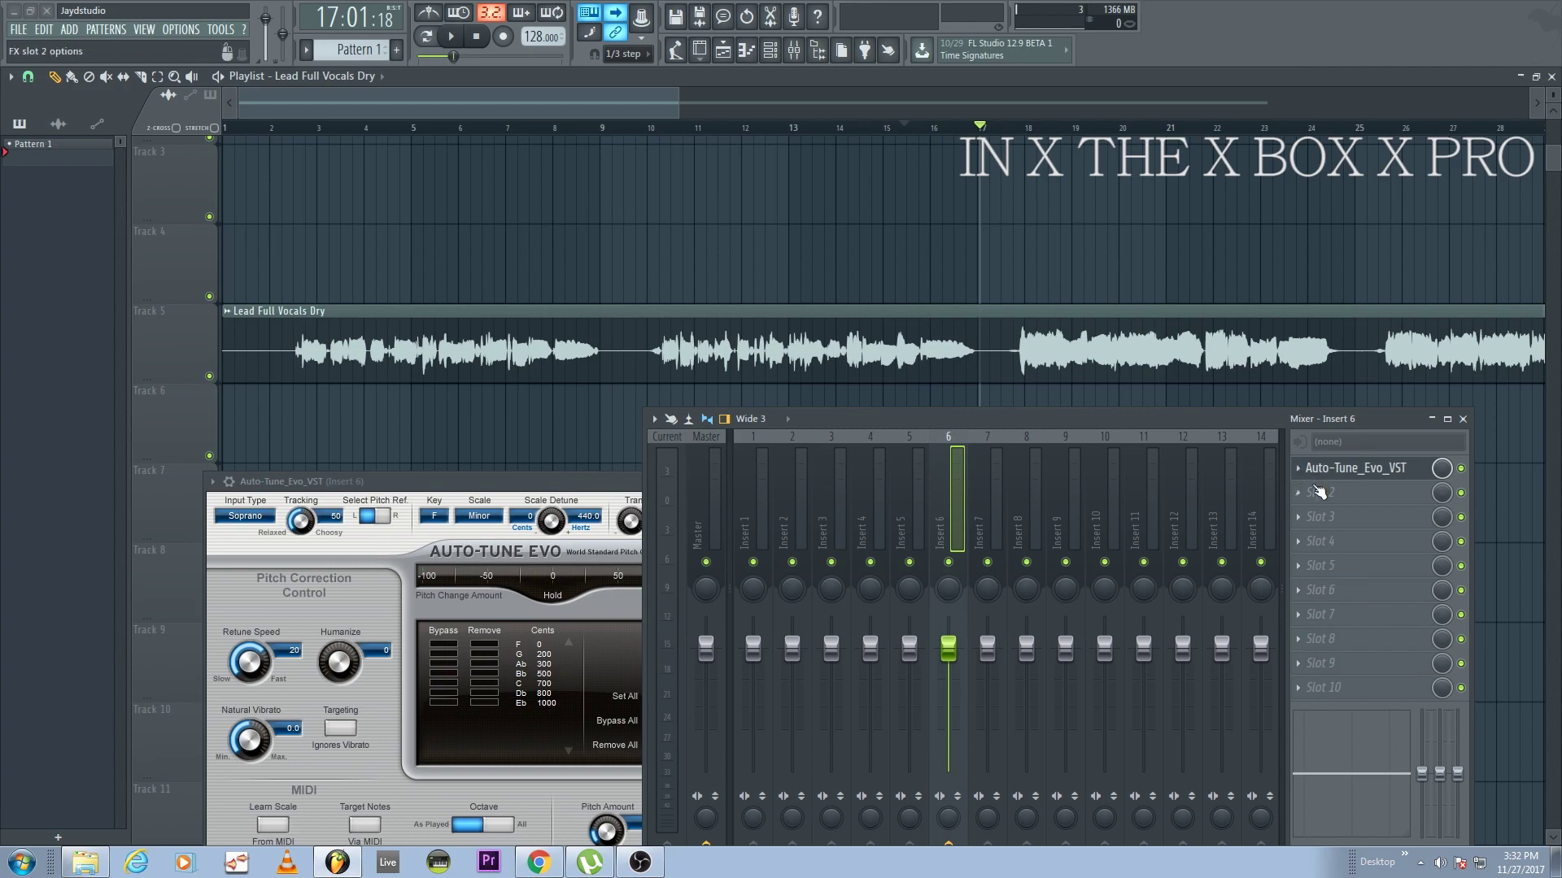
# Close Auto-Tune Evo, reopen it from insert 6's first effect slot, and check its plugin wrapper settings
pyautogui.moveTo(621, 487); pyautogui.dragTo(951, 373)
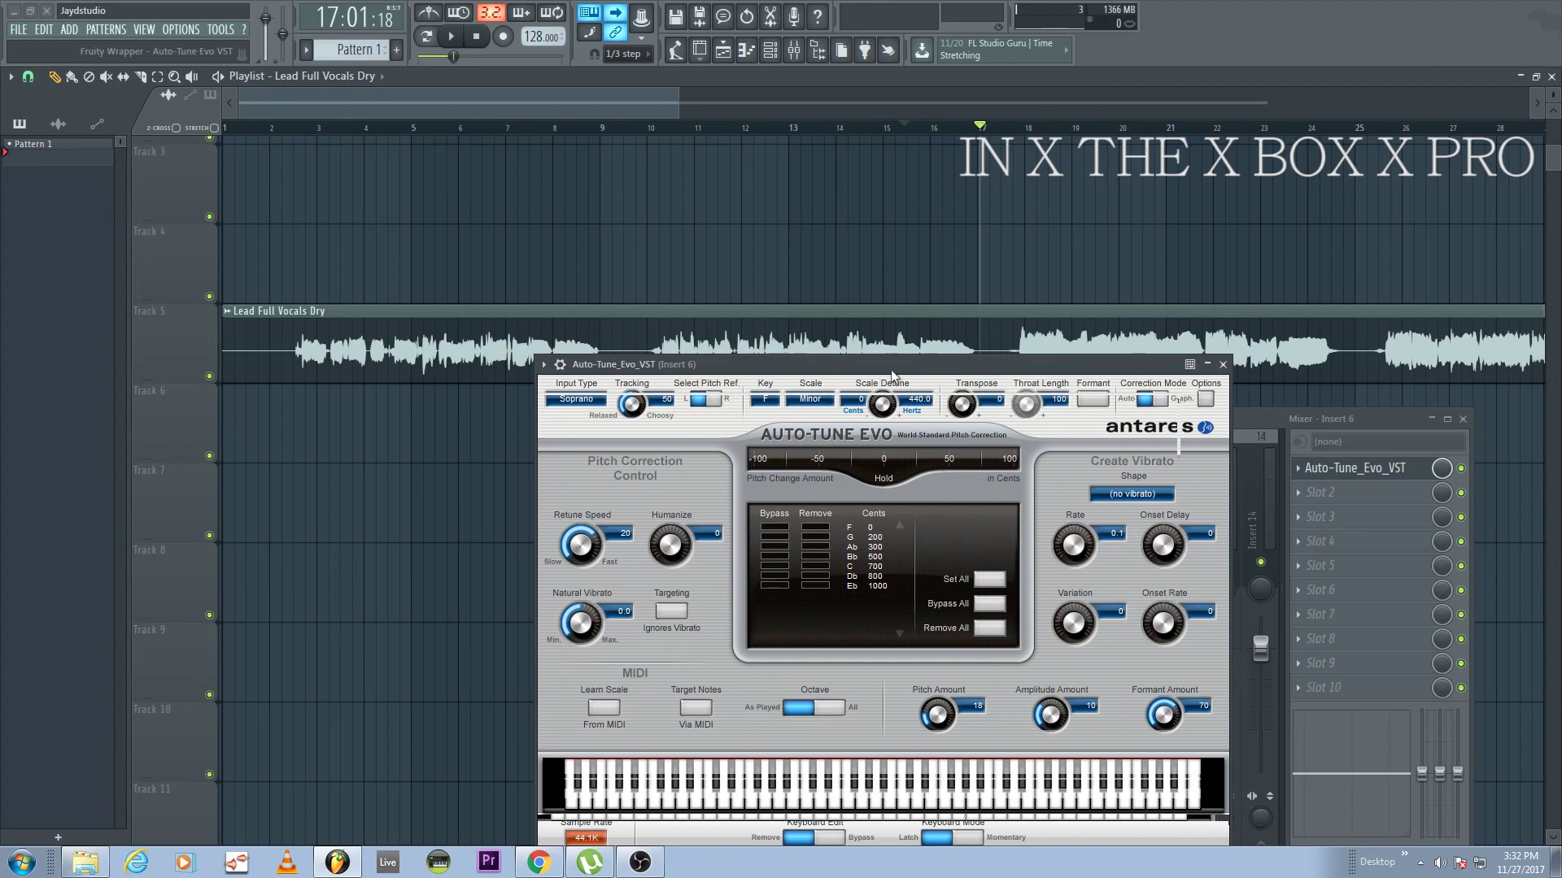
pyautogui.click(1222, 364)
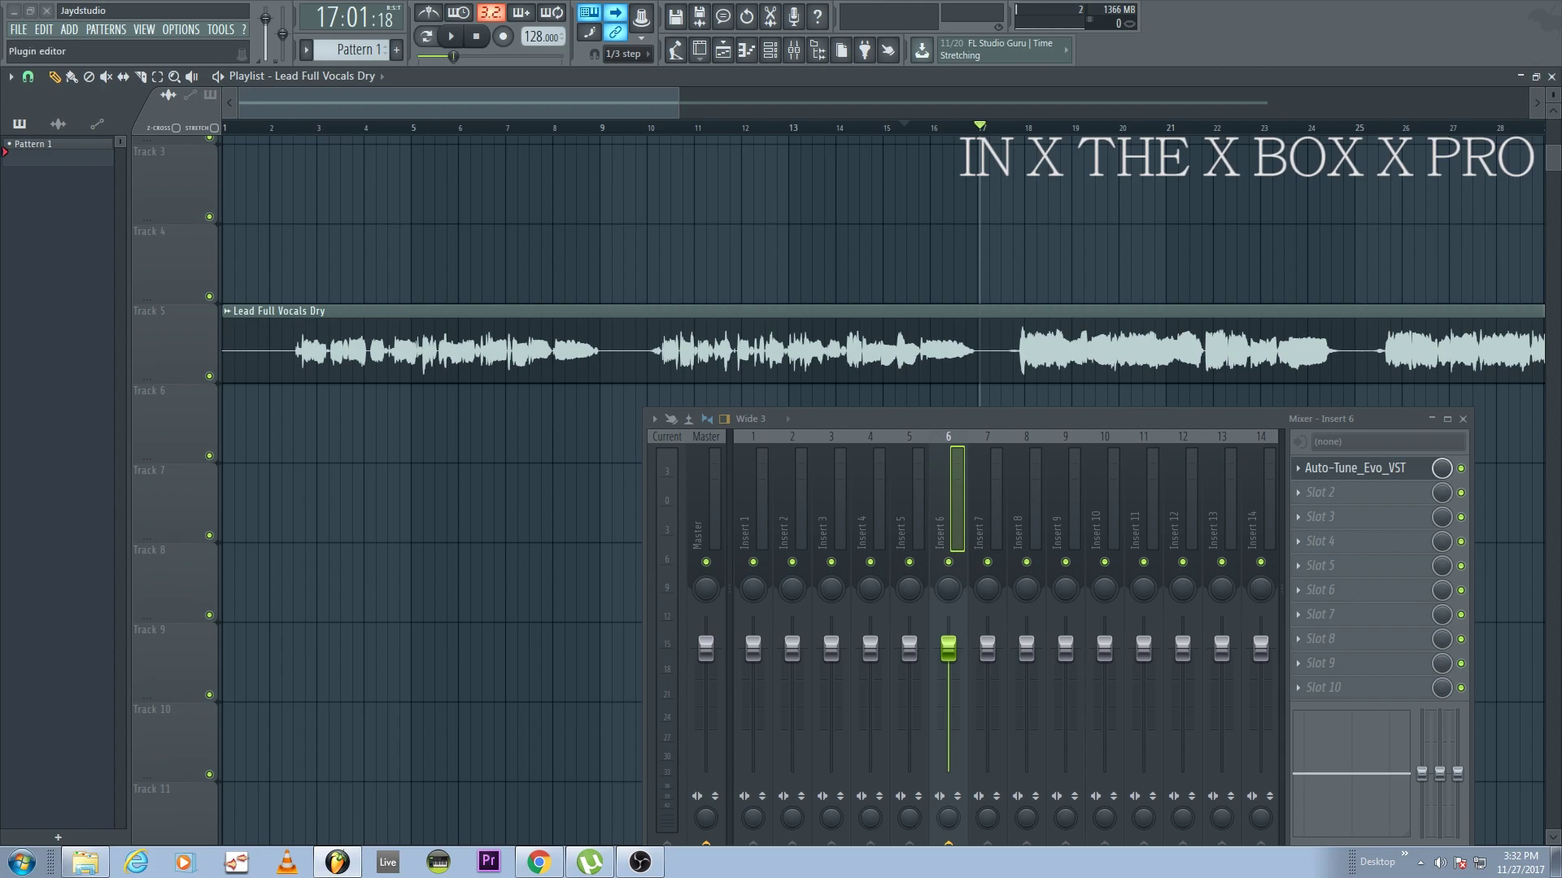
pyautogui.click(1354, 467)
pyautogui.moveTo(966, 285); pyautogui.dragTo(657, 398)
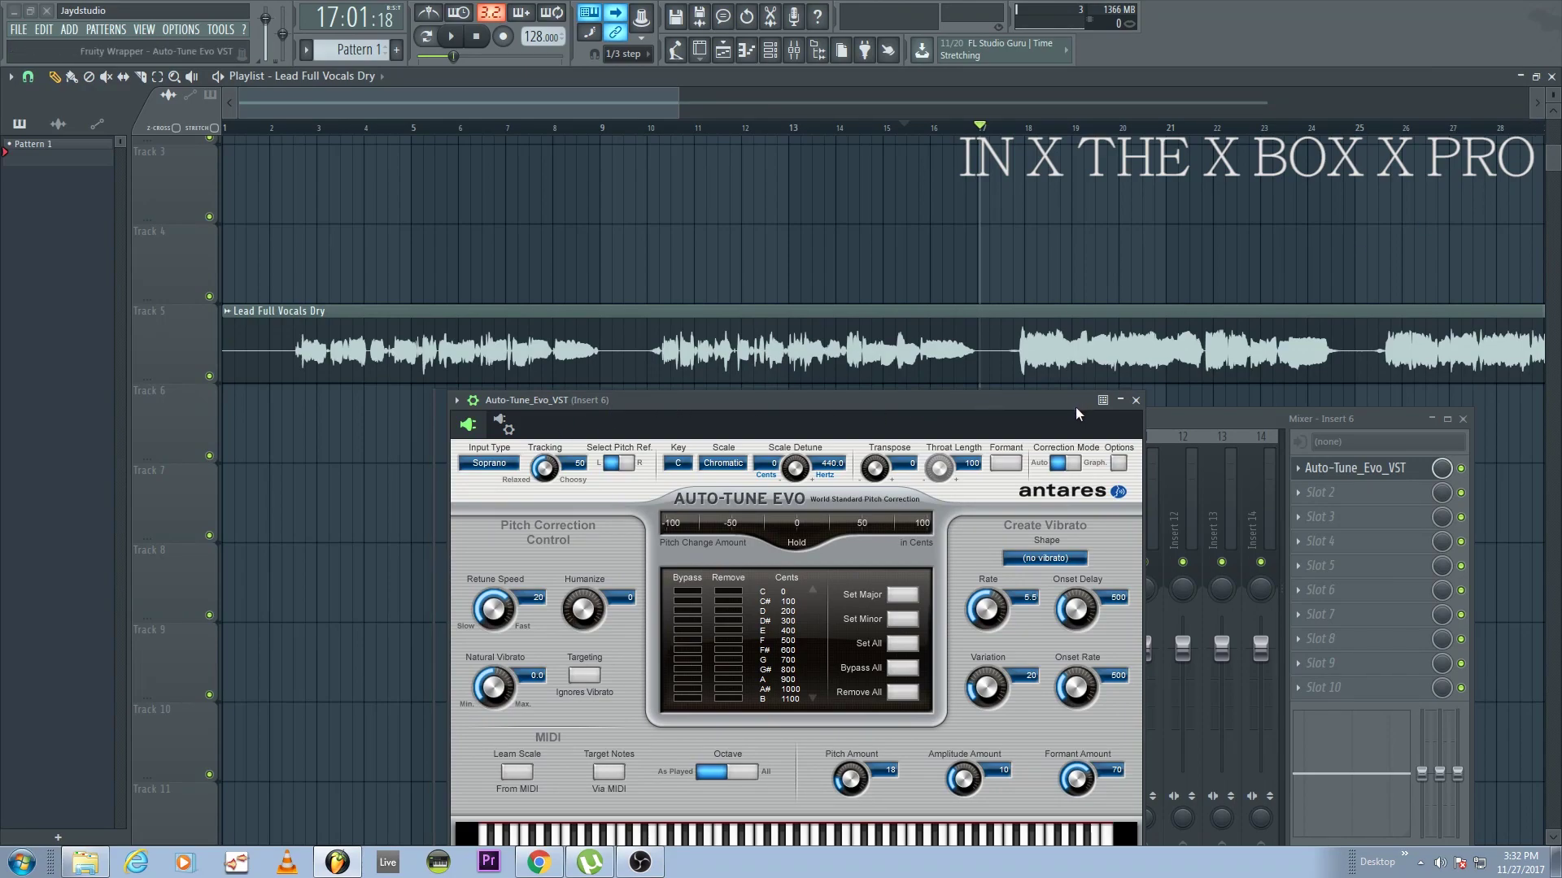
pyautogui.moveTo(982, 410); pyautogui.dragTo(1084, 328)
pyautogui.scroll(3, 829, 196)
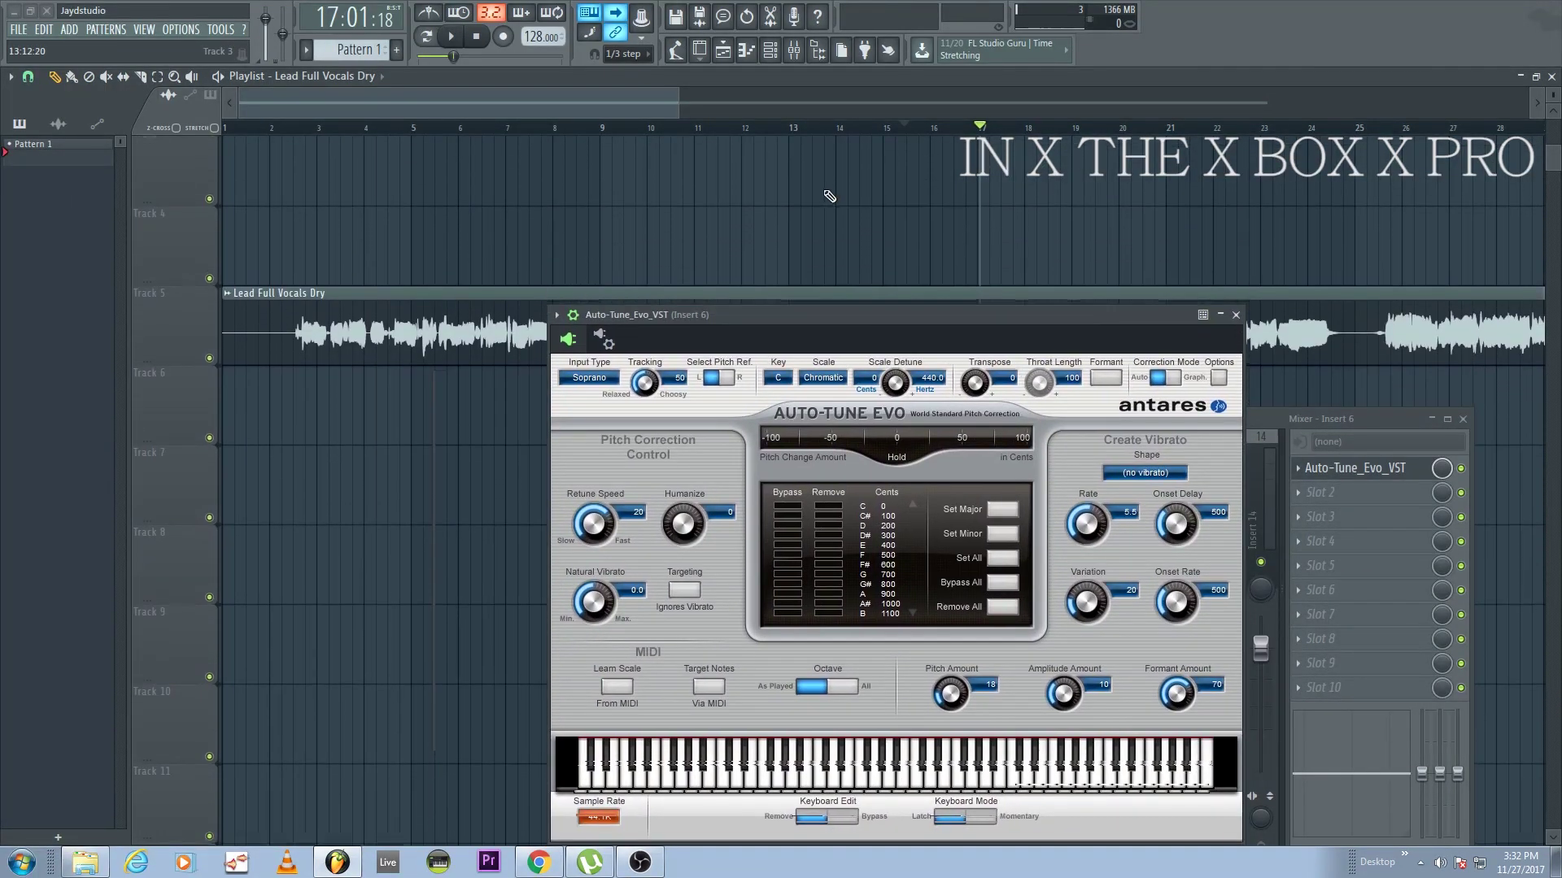
pyautogui.scroll(-3, 829, 196)
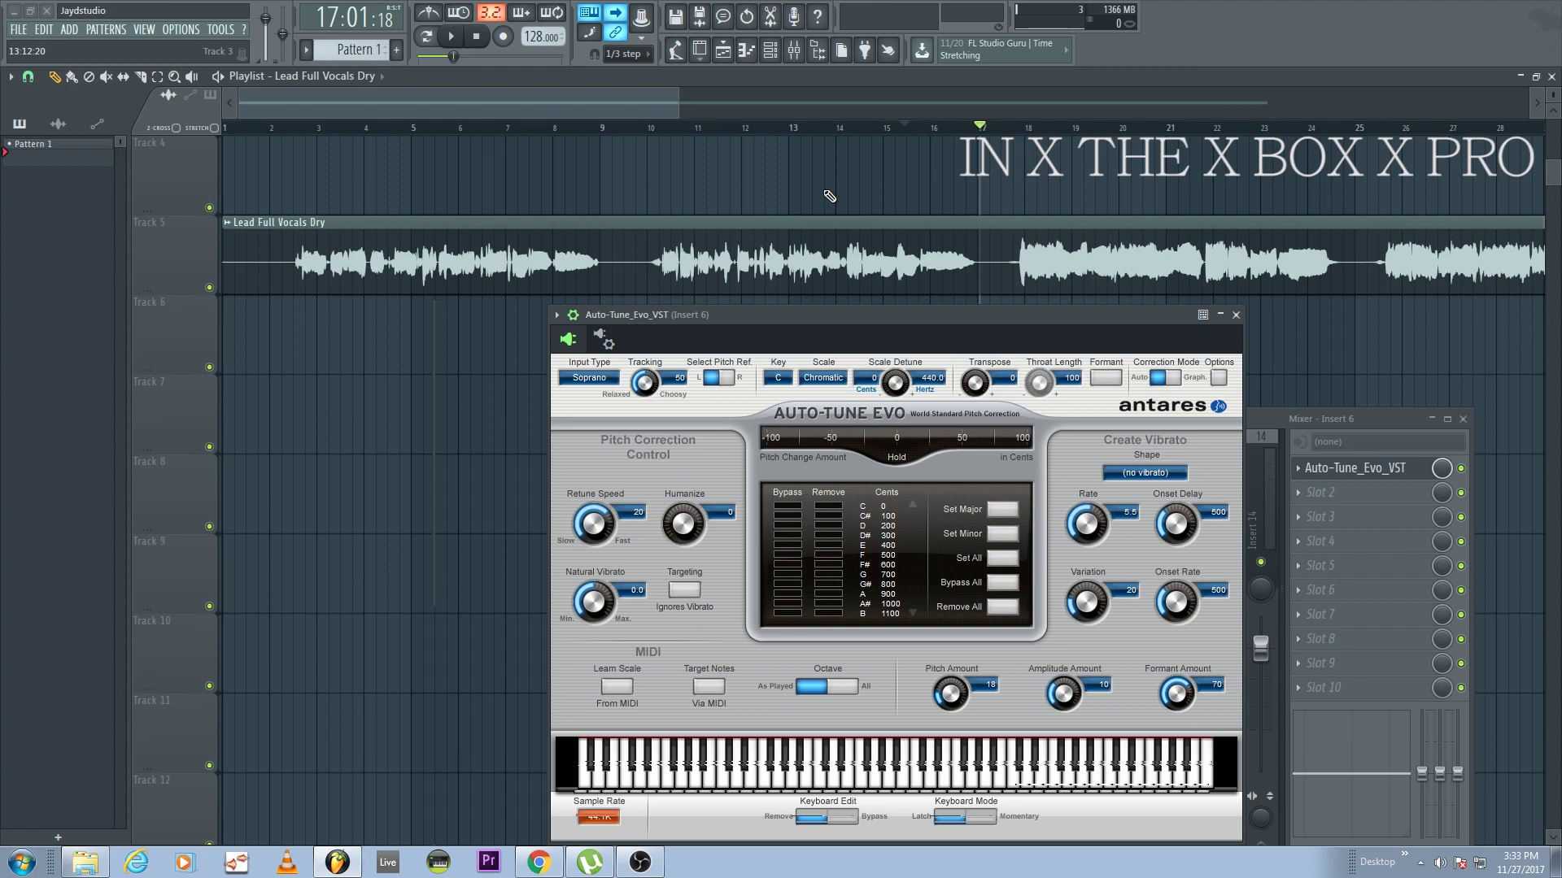
pyautogui.click(603, 339)
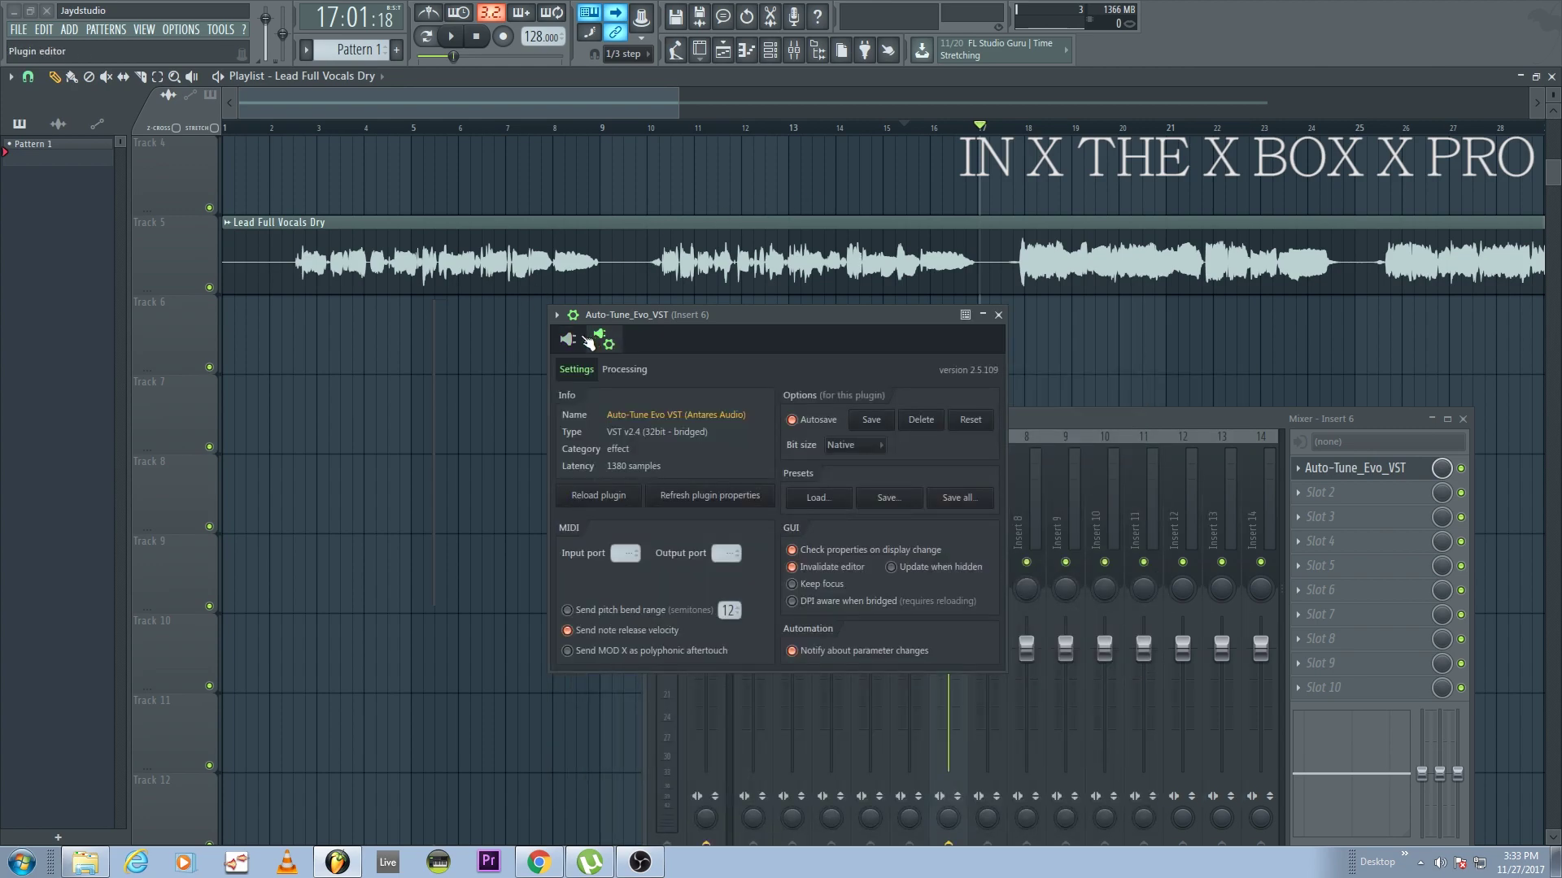
pyautogui.click(579, 340)
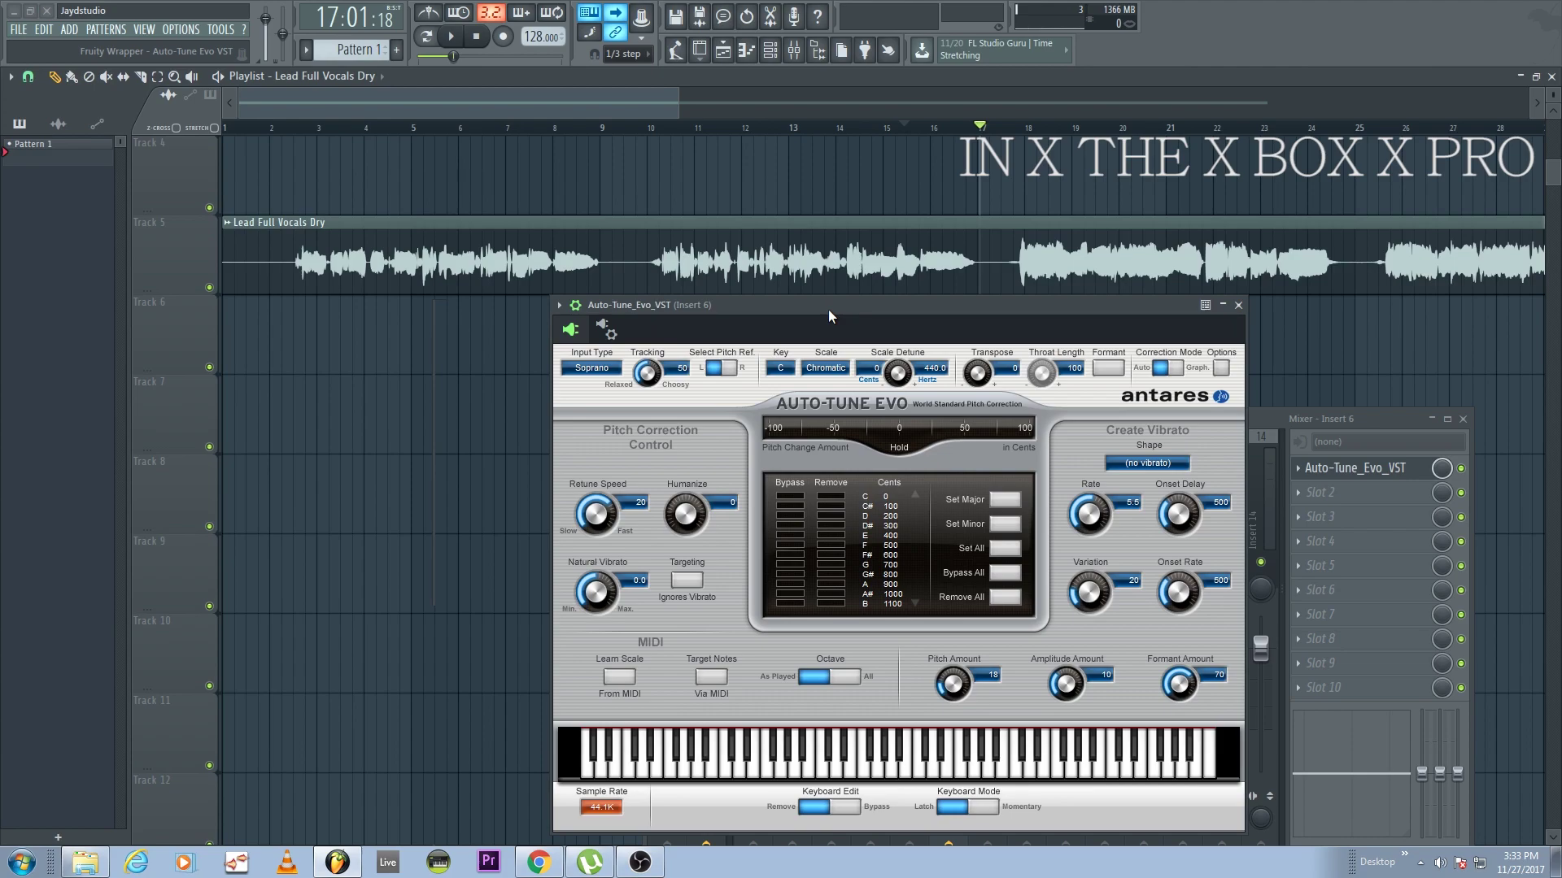
# Set the Auto-Tune Evo key to F and the scale to Minor
pyautogui.click(783, 368)
pyautogui.click(799, 475)
pyautogui.click(826, 368)
pyautogui.click(917, 350)
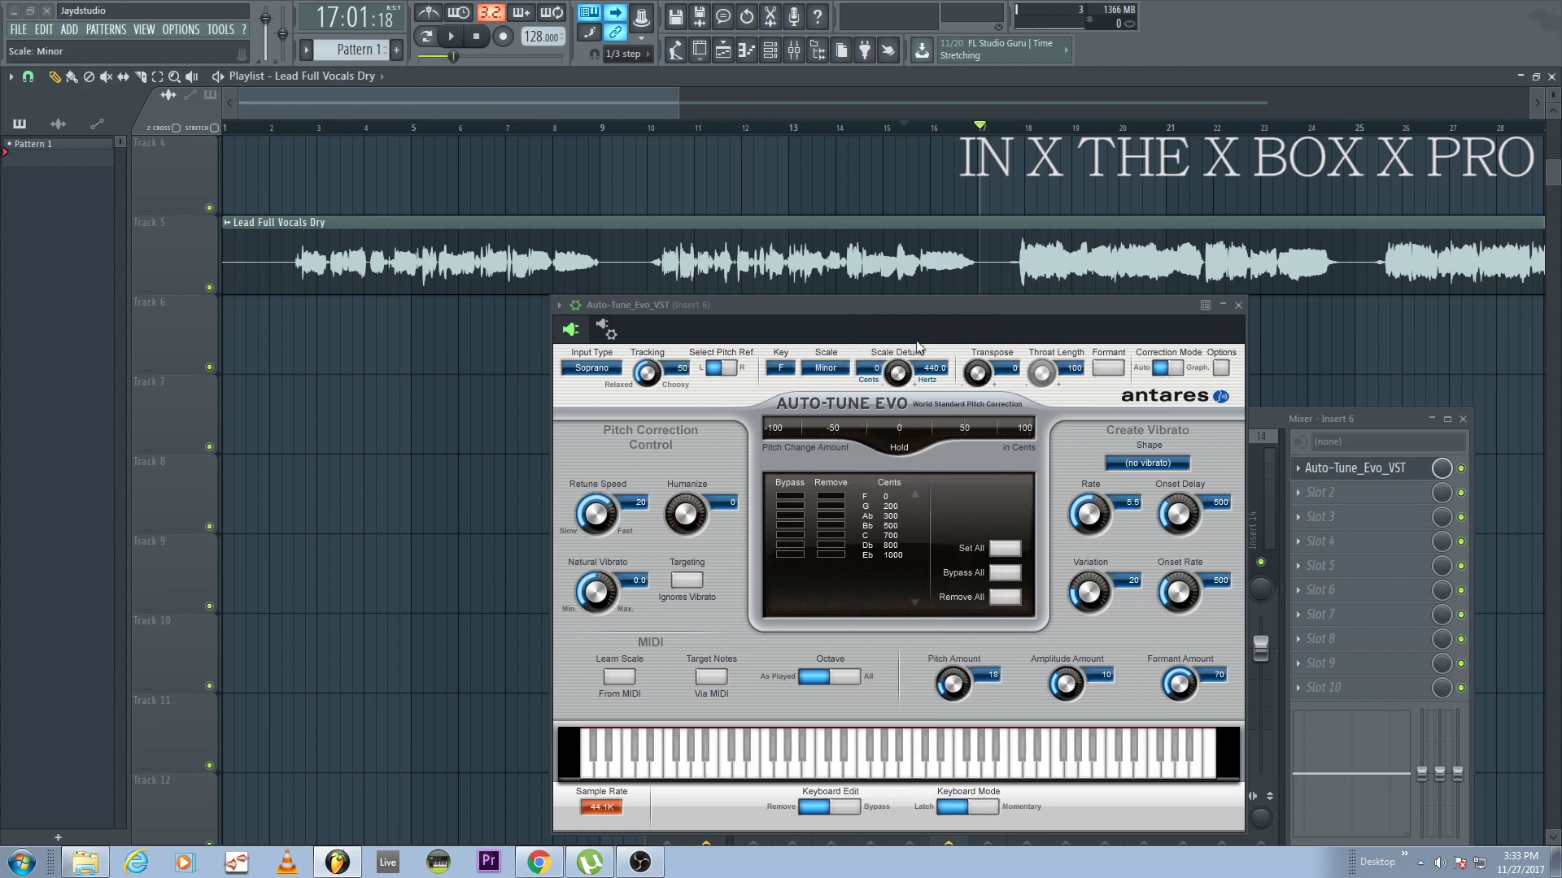
# Review the vibrato shape options and choose (no vibrato)
pyautogui.moveTo(915, 310); pyautogui.dragTo(944, 309)
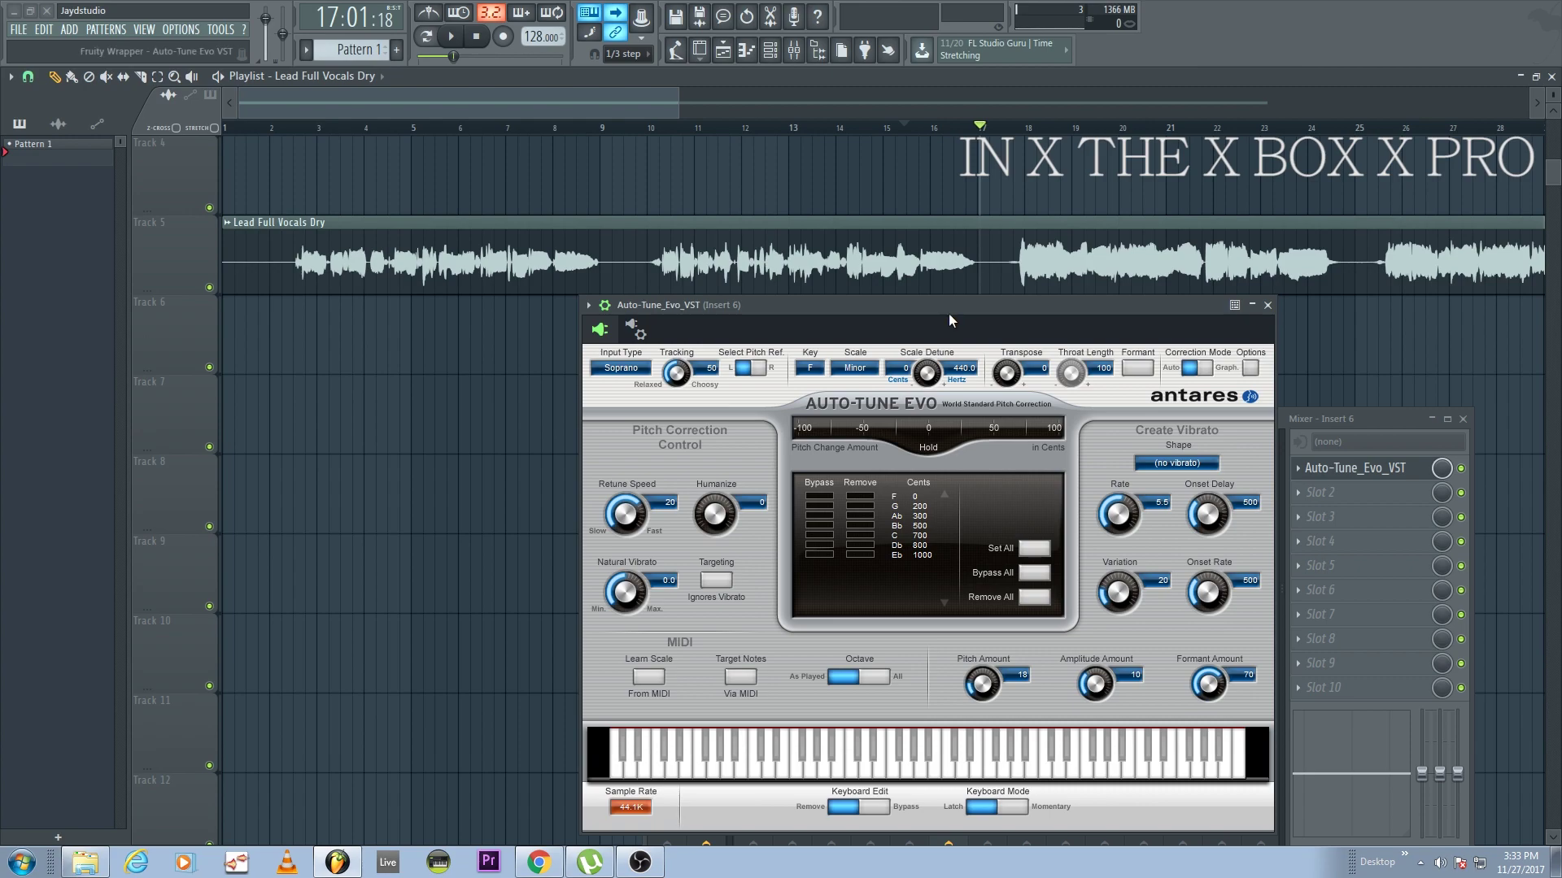
pyautogui.moveTo(919, 325); pyautogui.dragTo(944, 307)
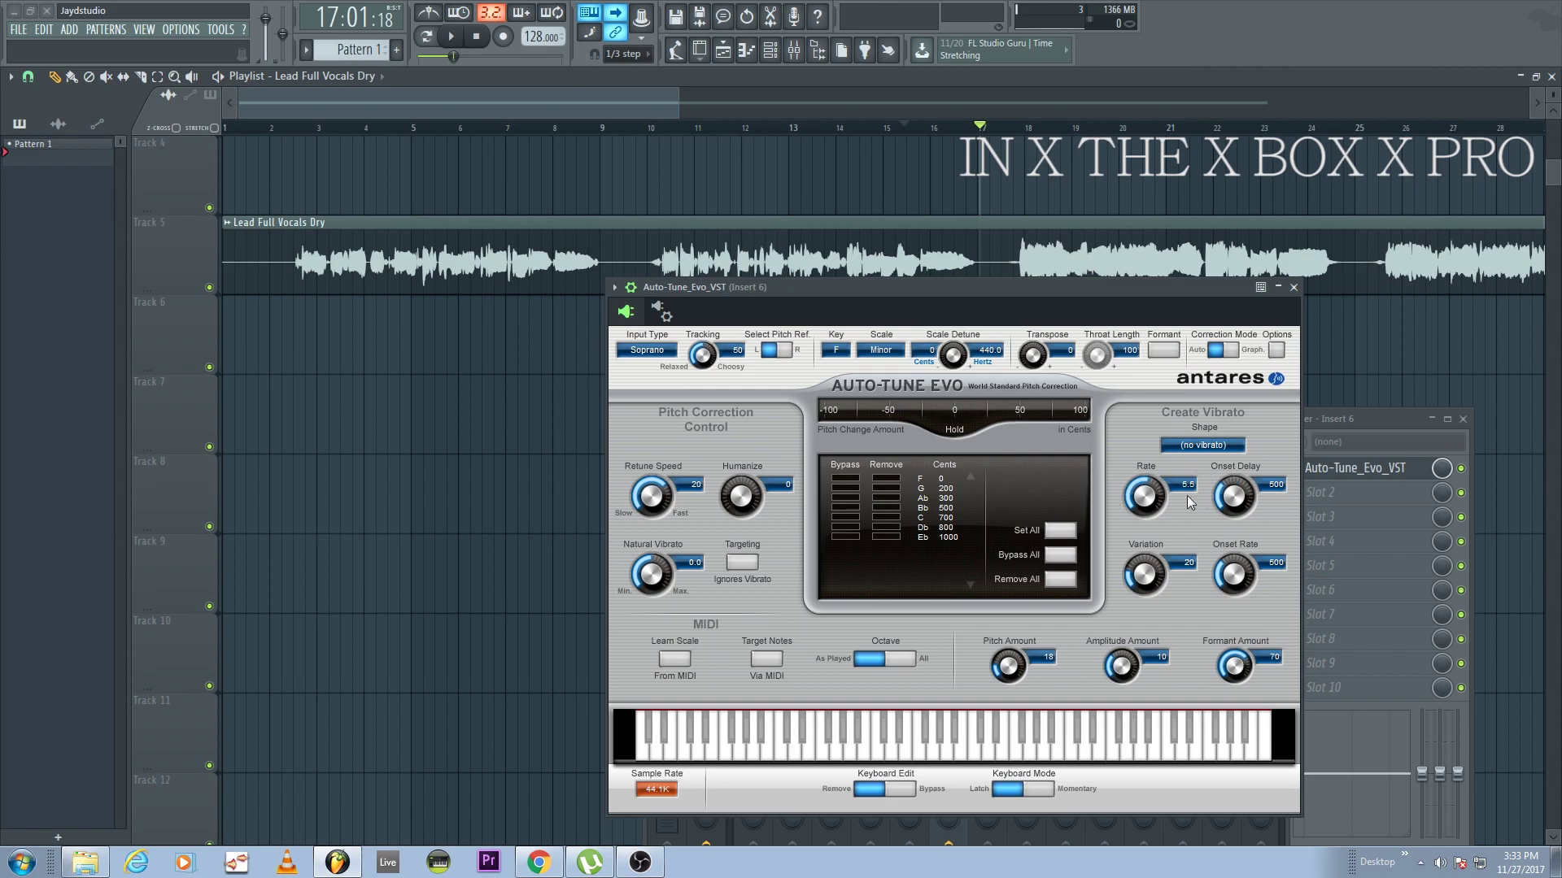
pyautogui.click(1184, 449)
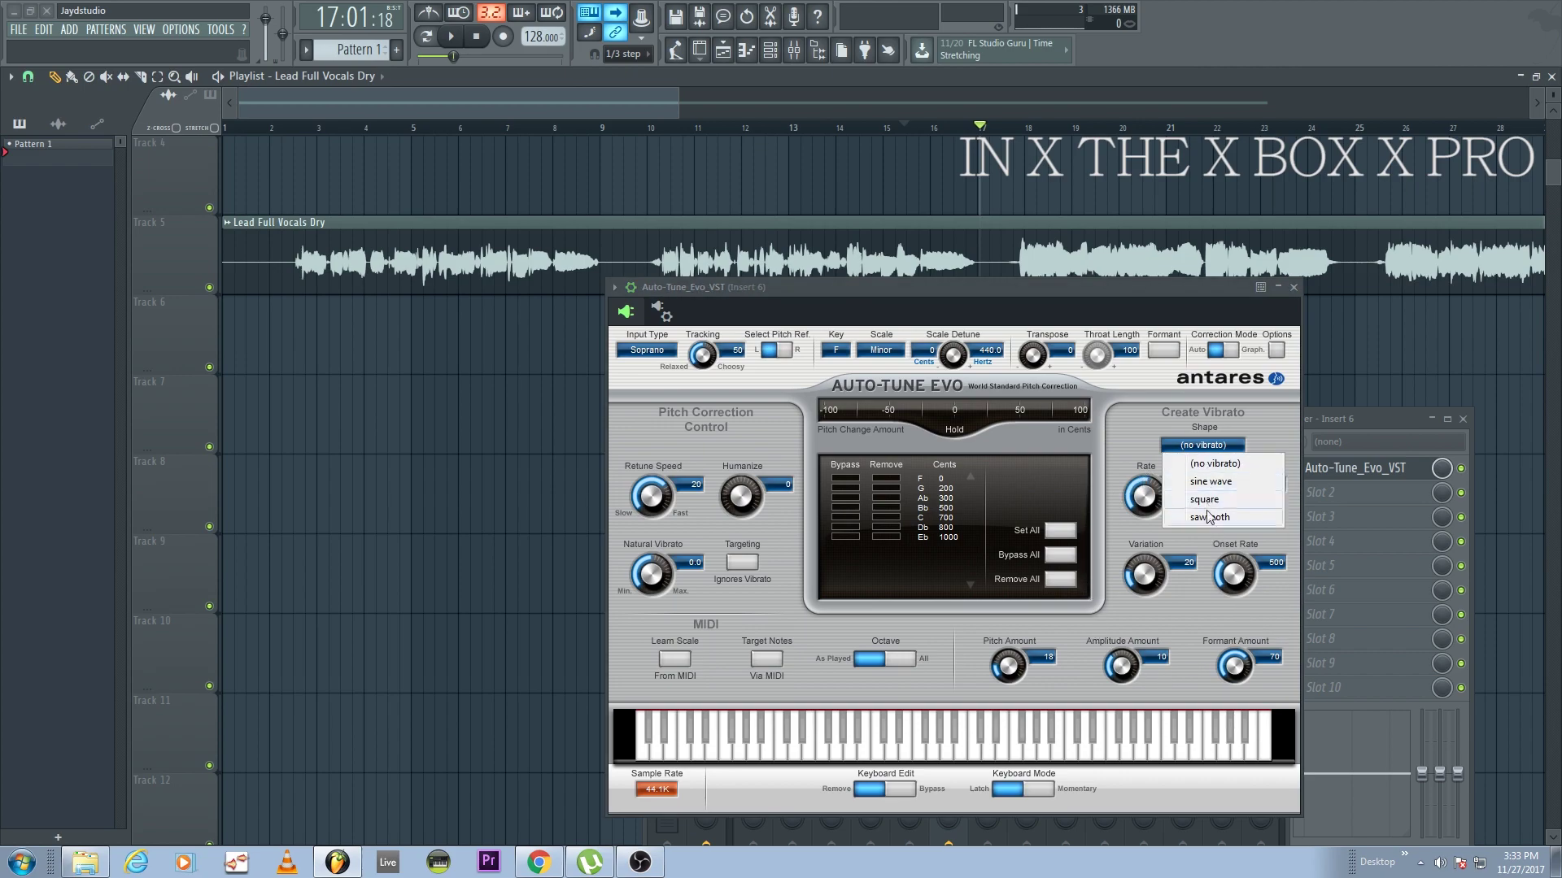
pyautogui.click(1214, 462)
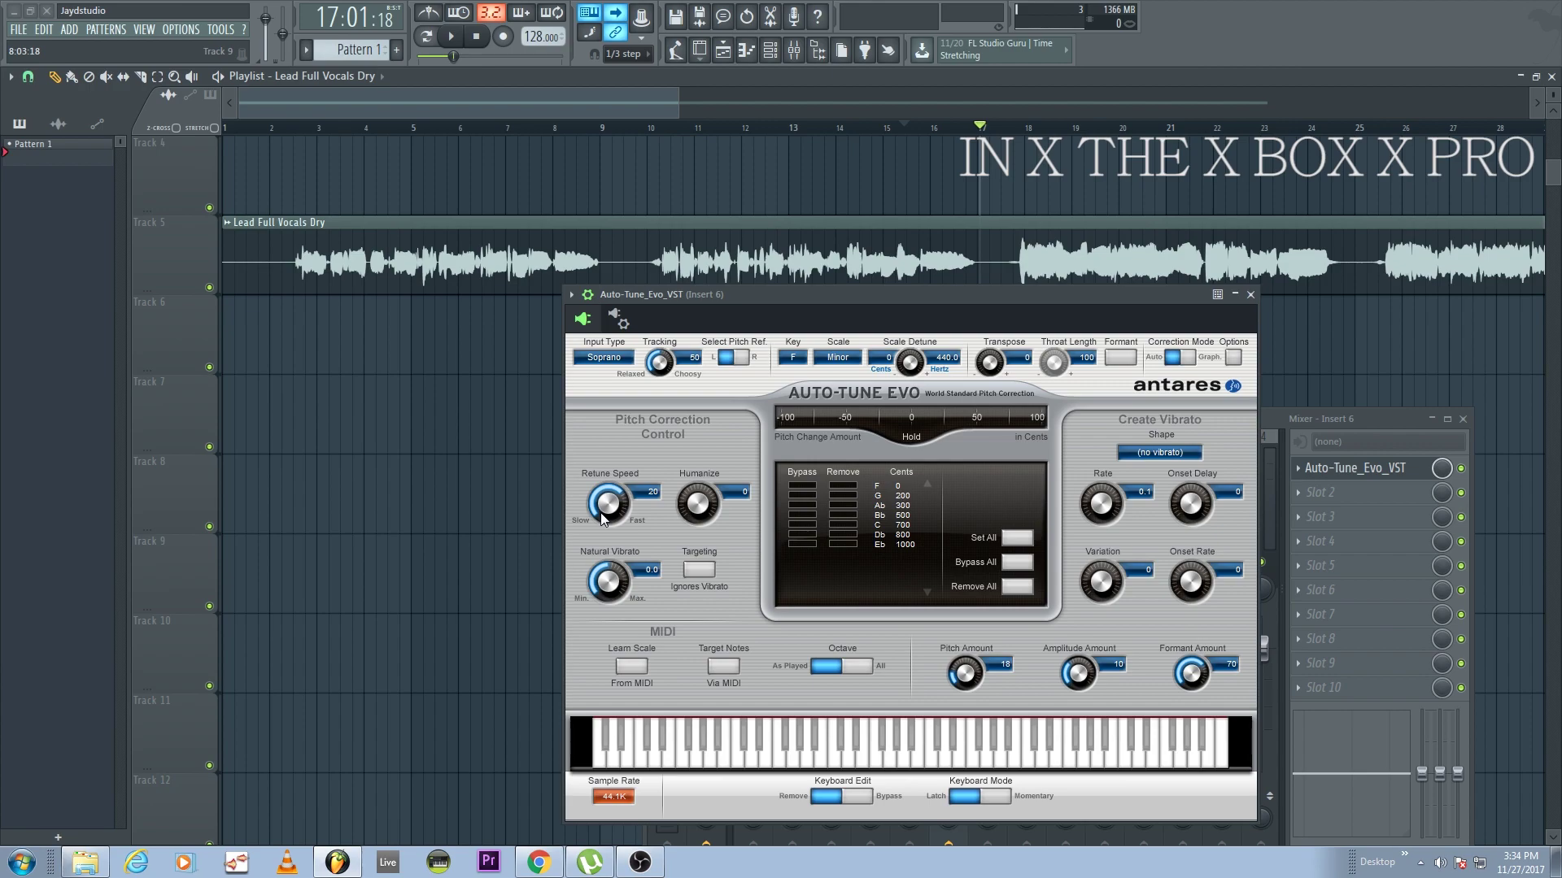
# Try the pitch correction controls, leaving Retune Speed at 29, Humanize at 0 and Natural Vibrato at 0.7
pyautogui.scroll(-2, 608, 514)
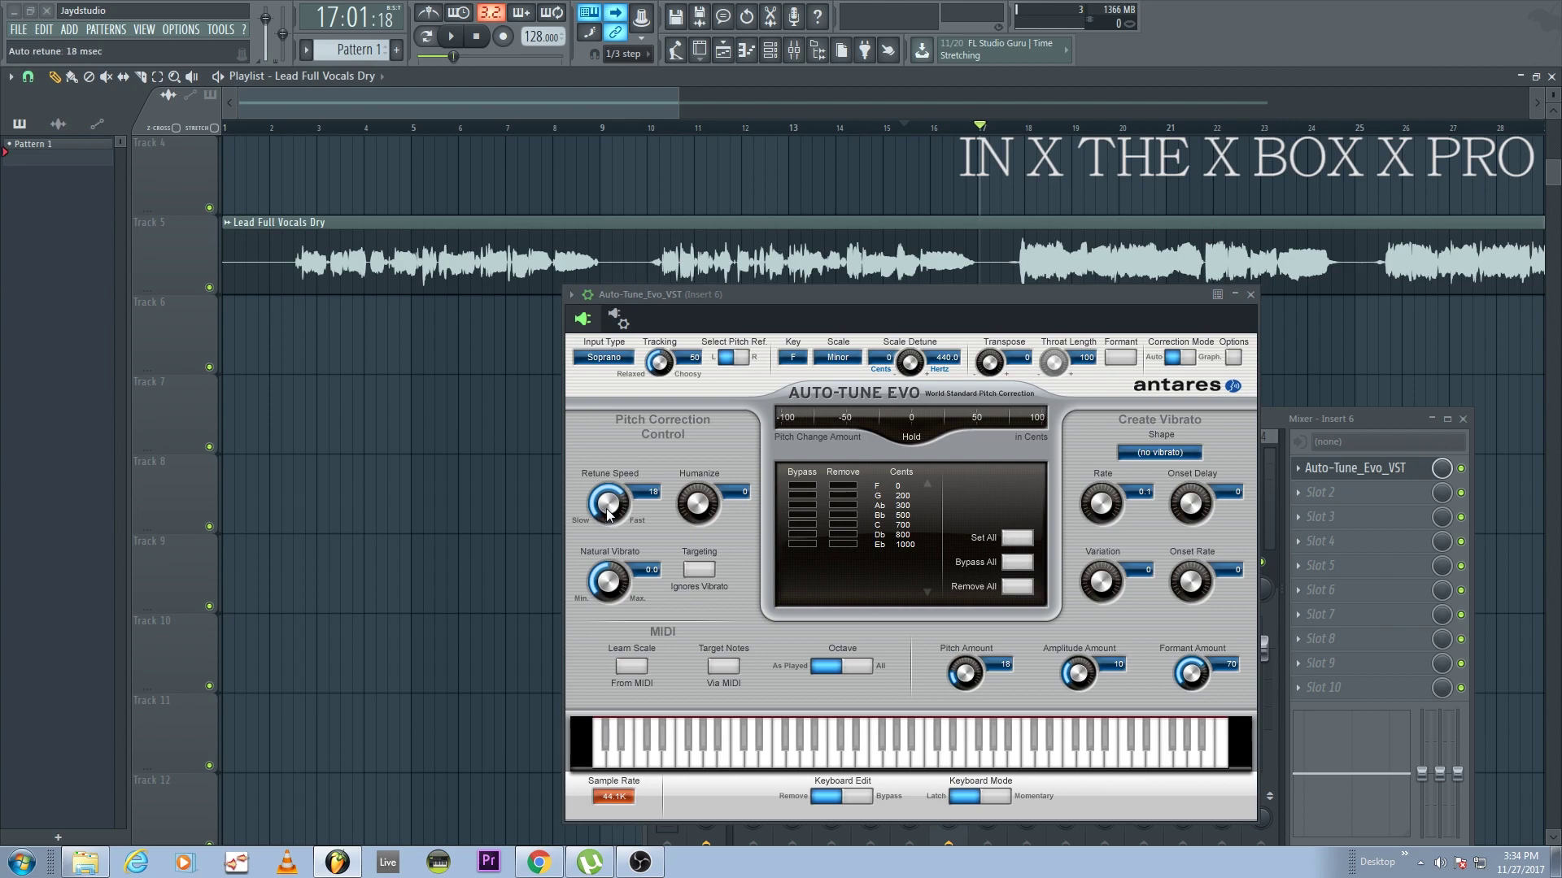
pyautogui.scroll(-9, 612, 510)
pyautogui.moveTo(639, 450)
pyautogui.mouseDown()
pyautogui.moveTo(647, 636)
pyautogui.moveTo(642, 433)
pyautogui.mouseUp()
pyautogui.moveTo(614, 500); pyautogui.dragTo(646, 566)
pyautogui.moveTo(704, 517); pyautogui.dragTo(704, 514)
pyautogui.moveTo(605, 587); pyautogui.dragTo(615, 582)
pyautogui.moveTo(687, 509); pyautogui.dragTo(683, 553)
pyautogui.scroll(-1, 611, 510)
# Set Auto-Tune's Tracking to 100 and reposition the plugin window
pyautogui.moveTo(651, 375); pyautogui.dragTo(651, 309)
pyautogui.moveTo(779, 294); pyautogui.dragTo(667, 305)
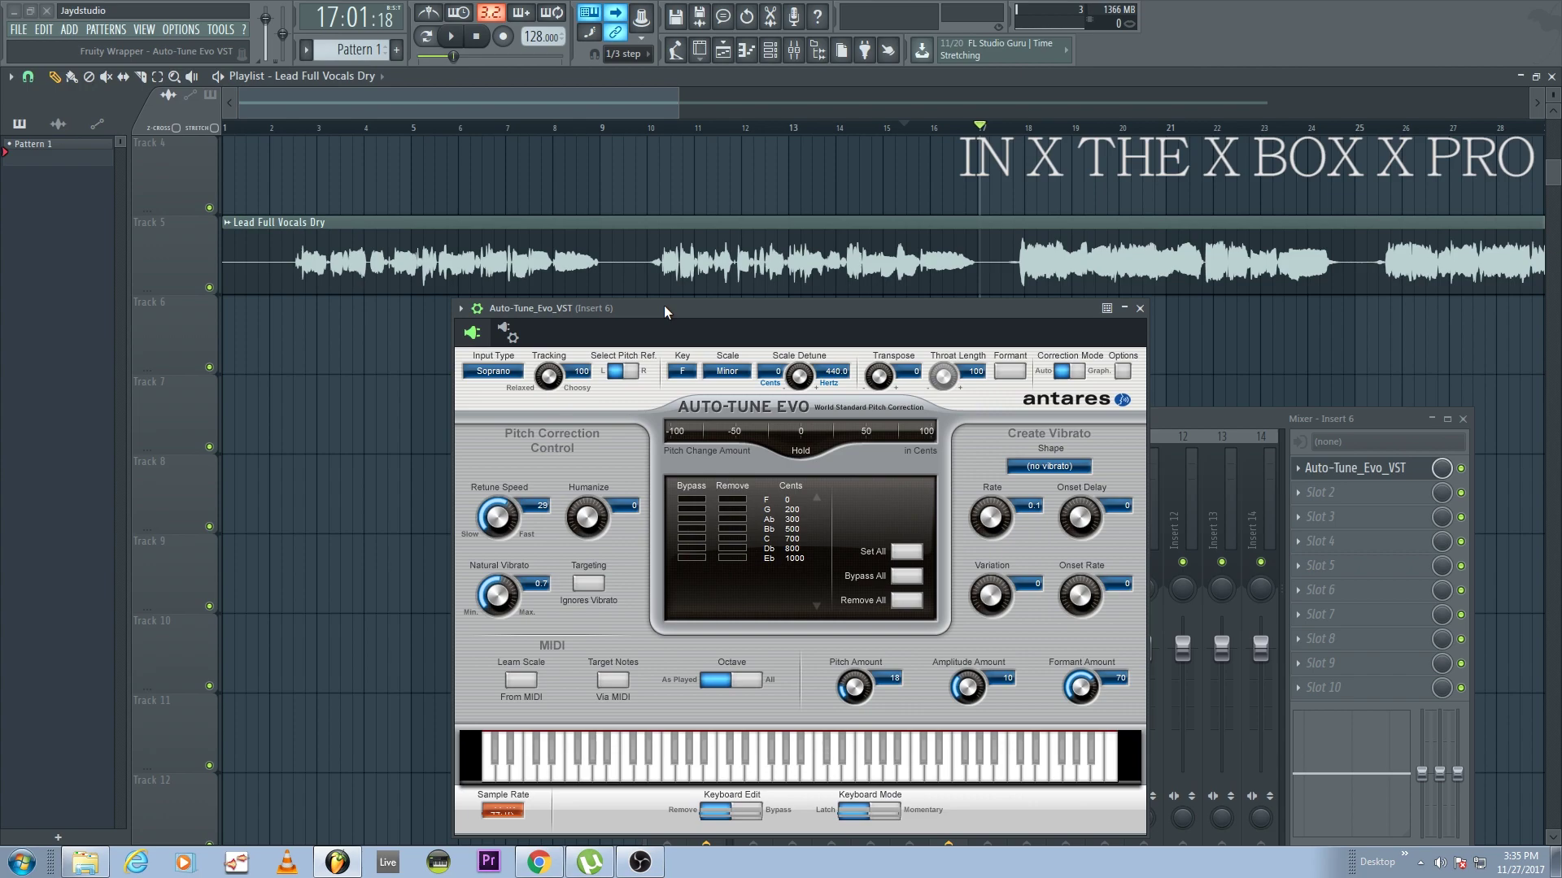
pyautogui.moveTo(665, 307); pyautogui.dragTo(724, 309)
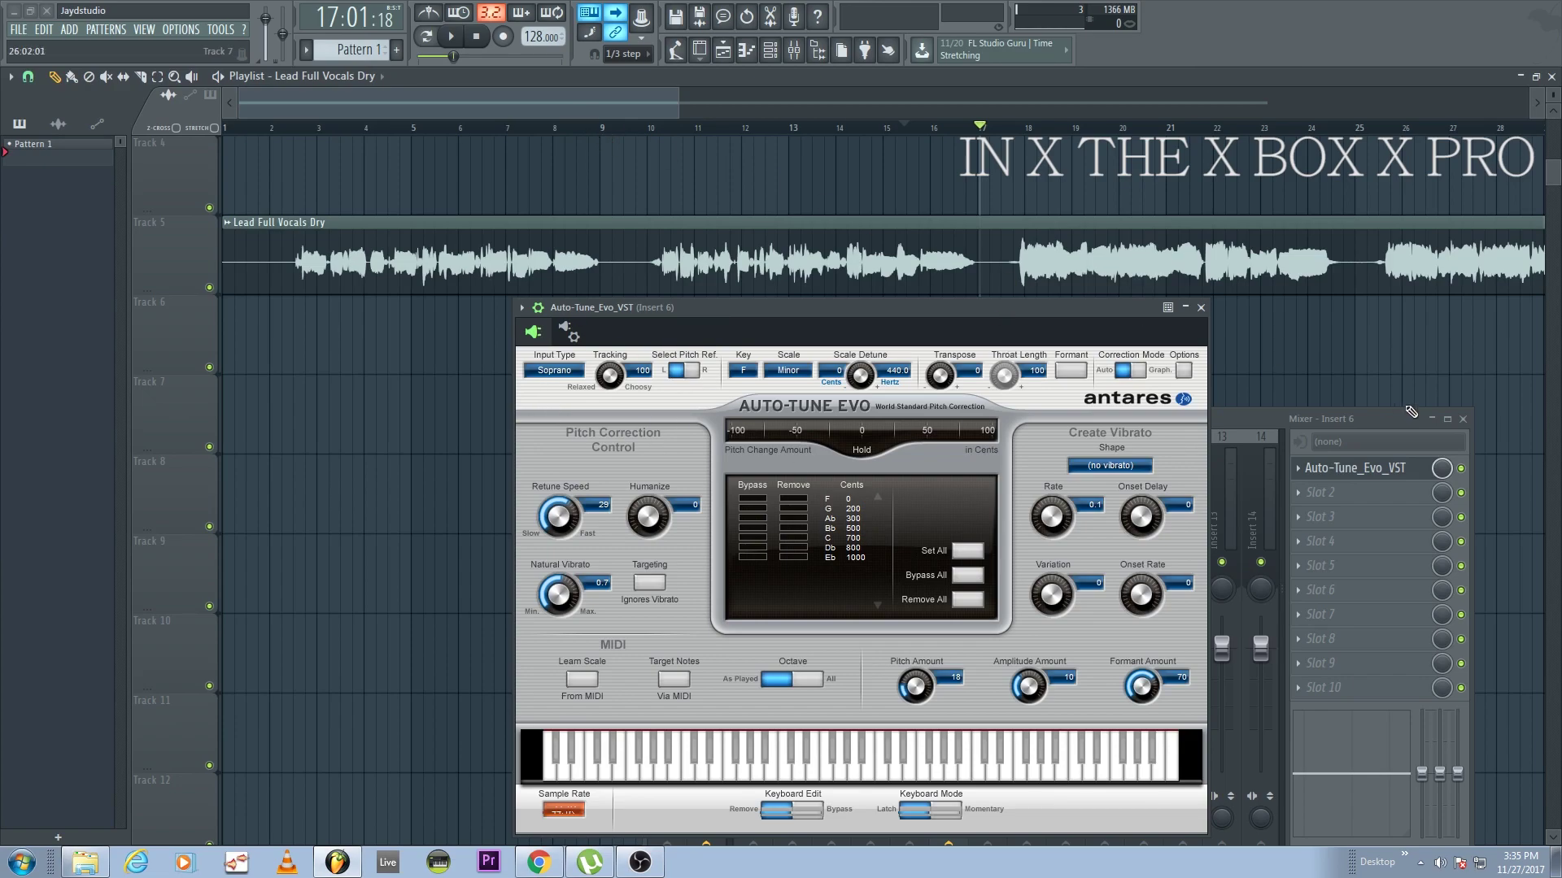
# Bypass Auto-Tune on insert 6 and play the dry vocal from bar 2
pyautogui.click(1470, 480)
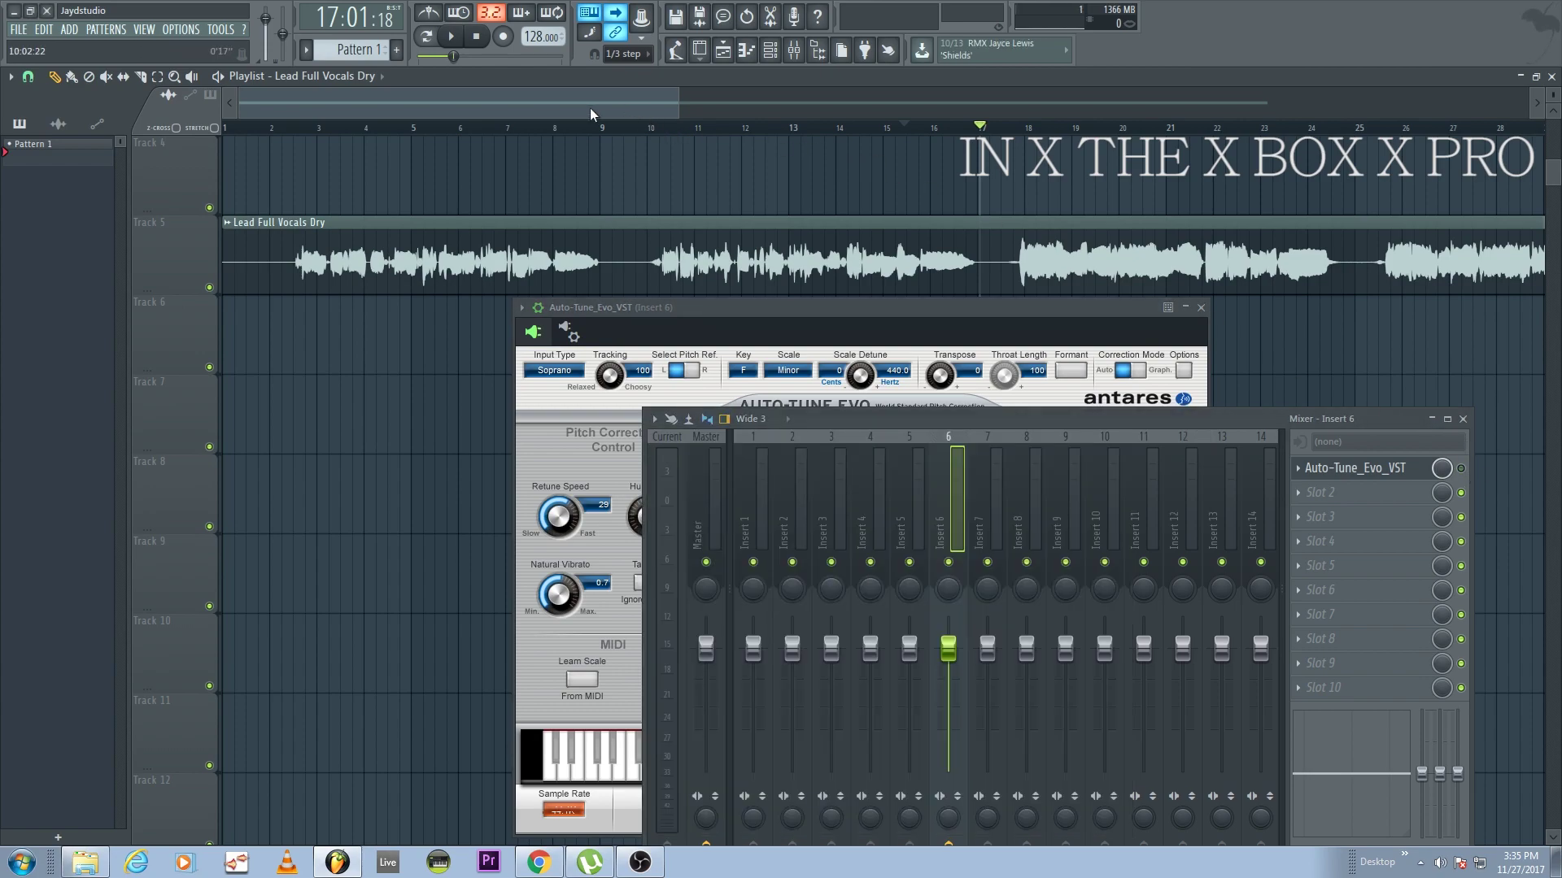
pyautogui.click(288, 133)
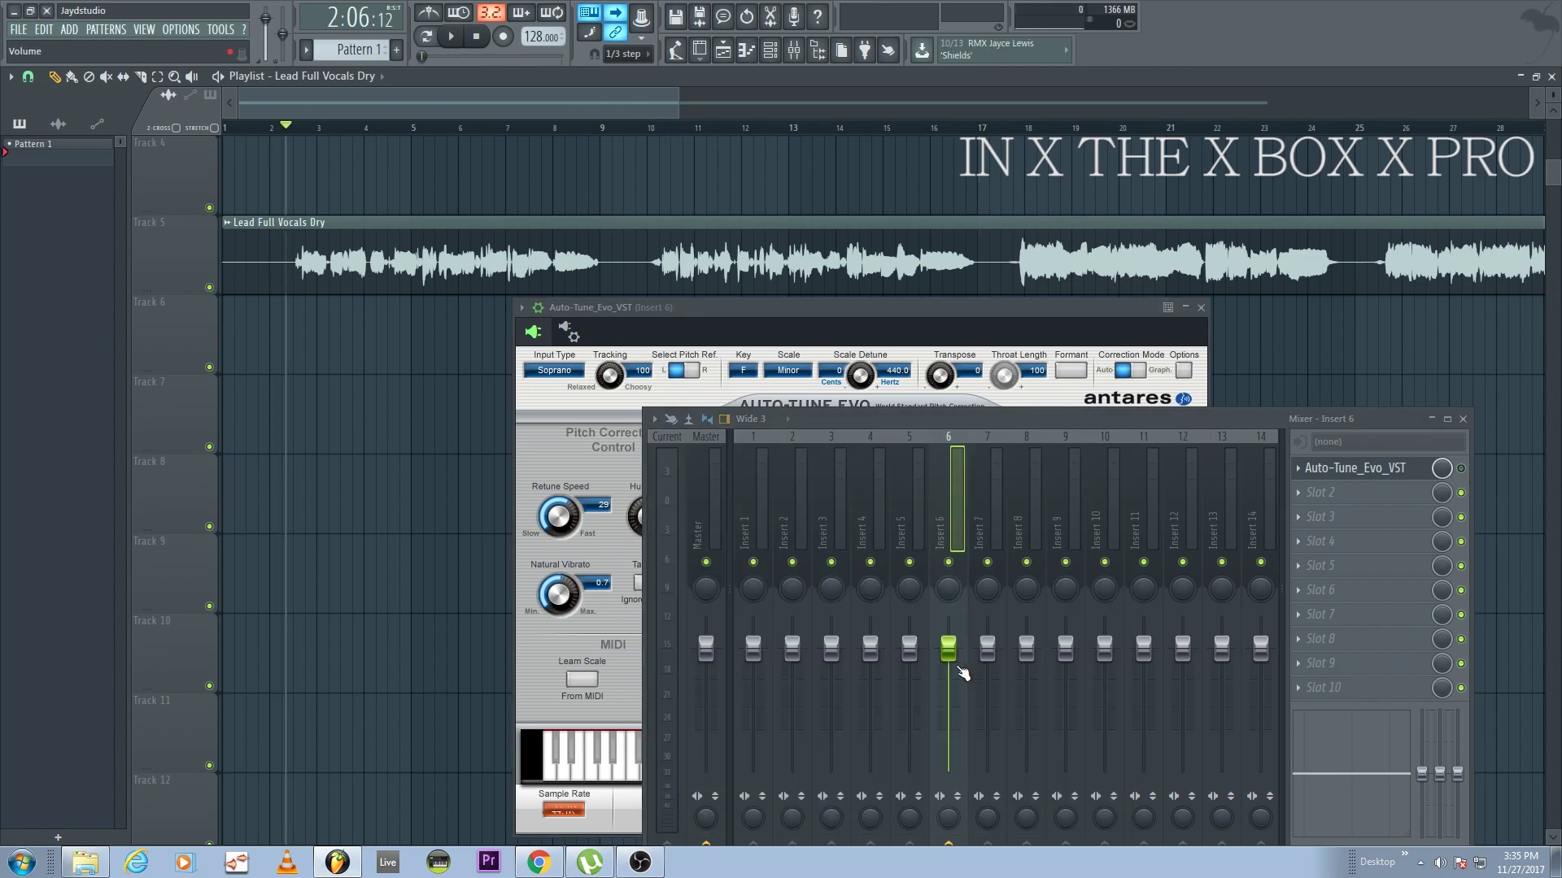
pyautogui.click(451, 37)
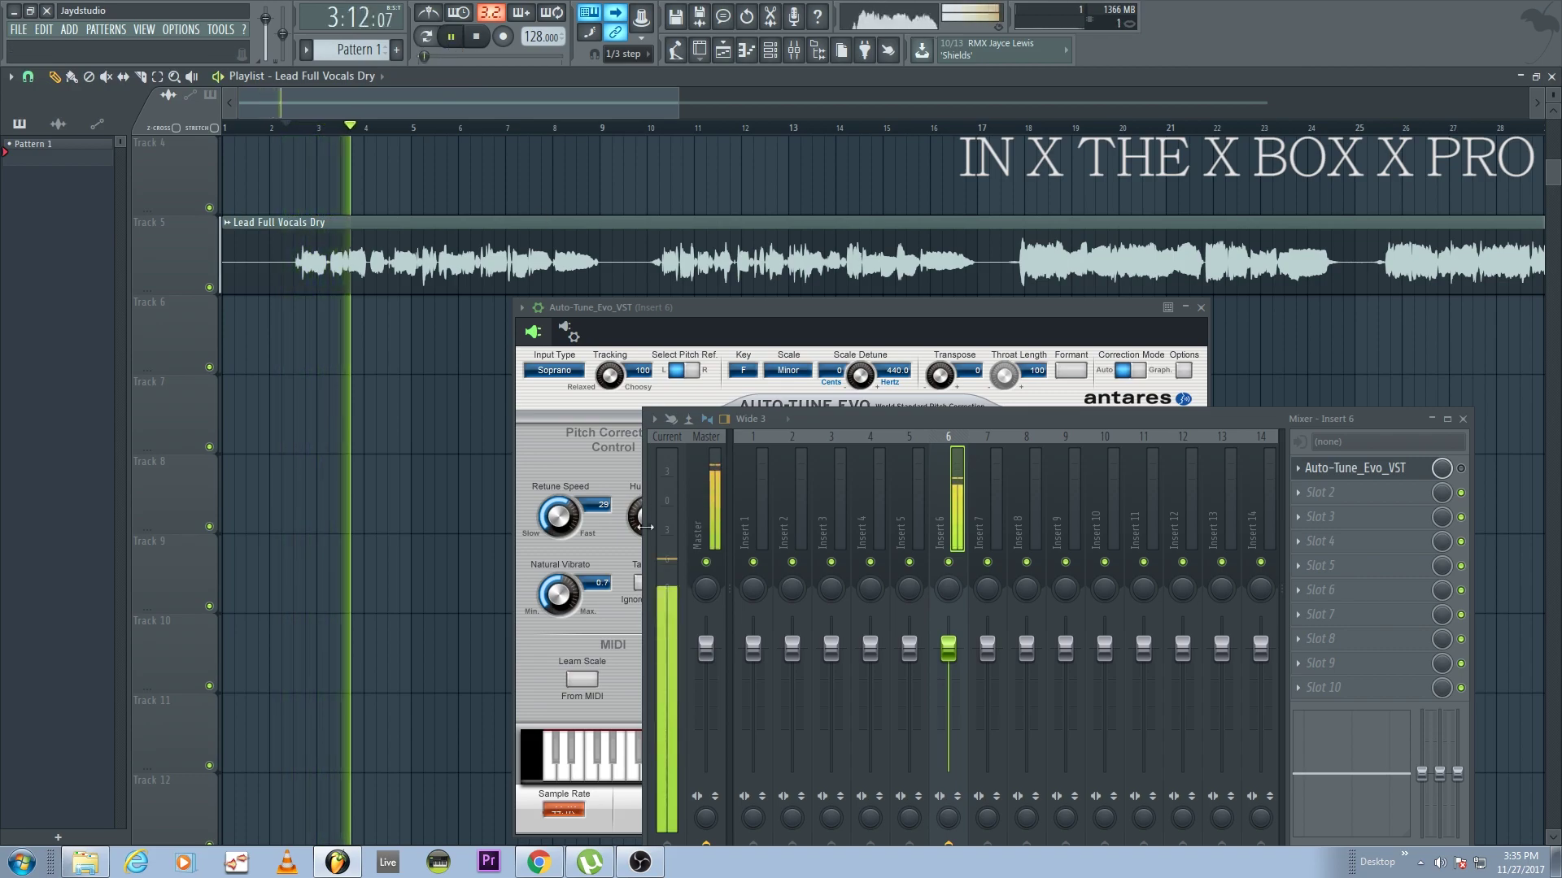
# Lower insert 6's volume to about -6.9 dB during playback, with Auto-Tune re-enabled
pyautogui.moveTo(947, 648); pyautogui.dragTo(948, 686)
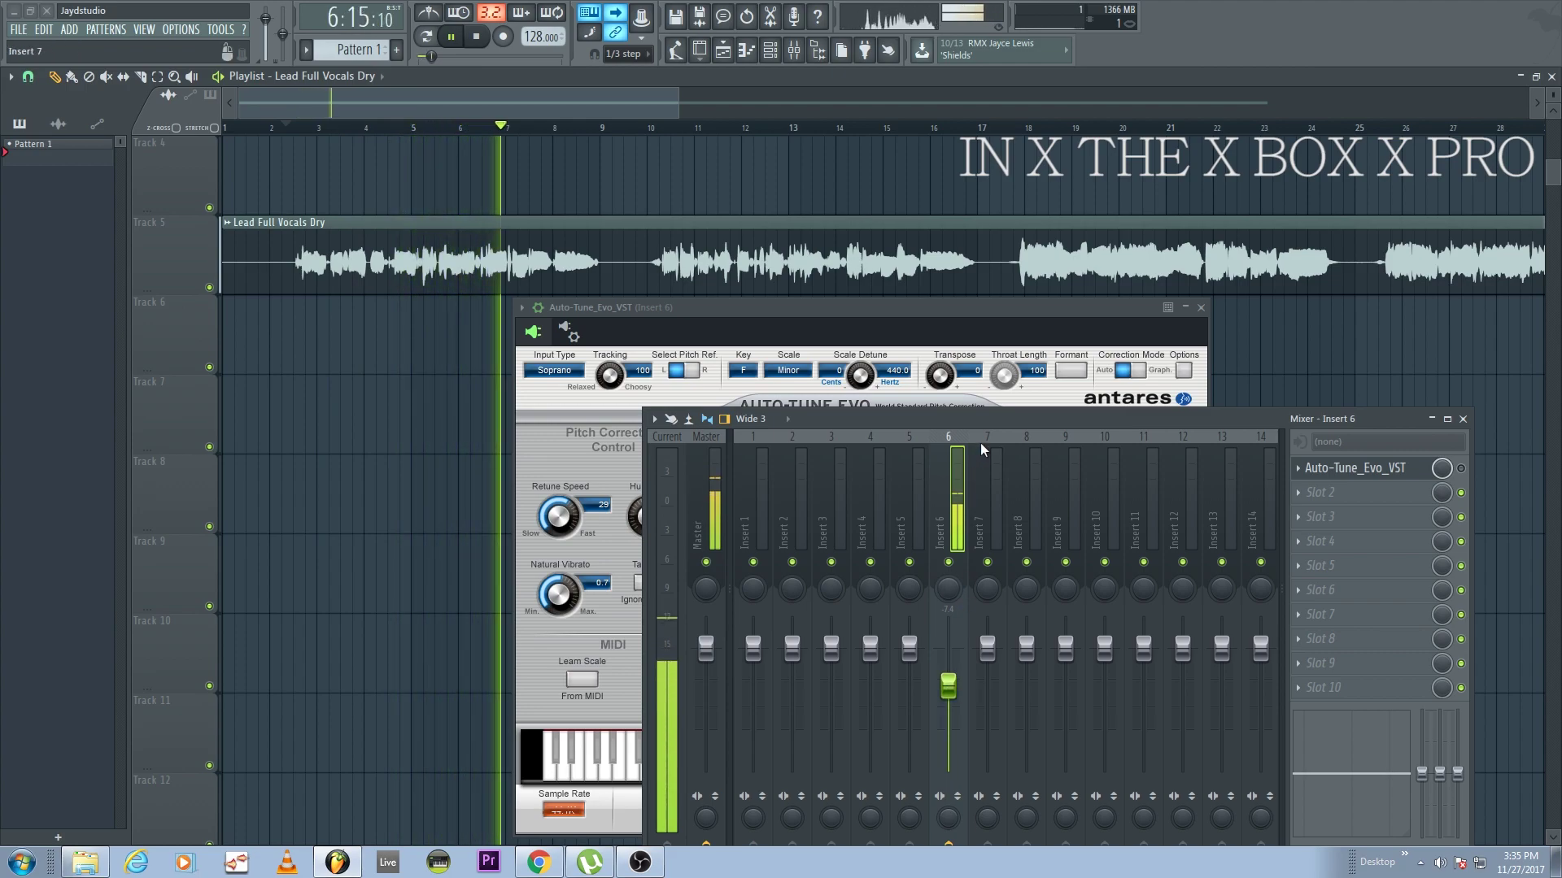
pyautogui.moveTo(948, 686)
pyautogui.mouseDown()
pyautogui.moveTo(947, 724)
pyautogui.moveTo(947, 681)
pyautogui.mouseUp()
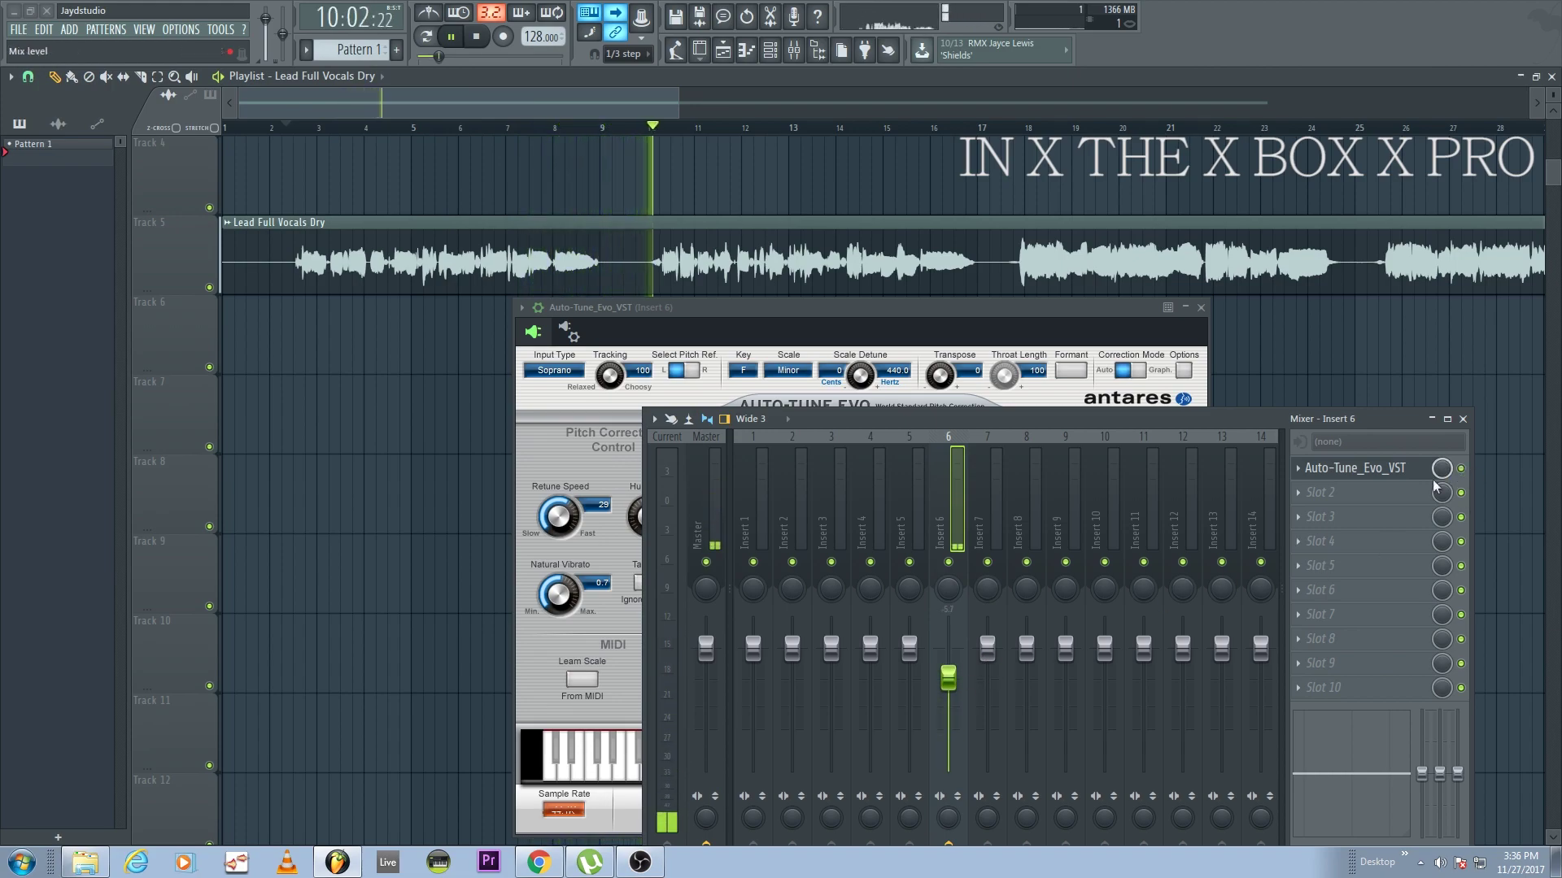
pyautogui.moveTo(947, 681); pyautogui.dragTo(947, 684)
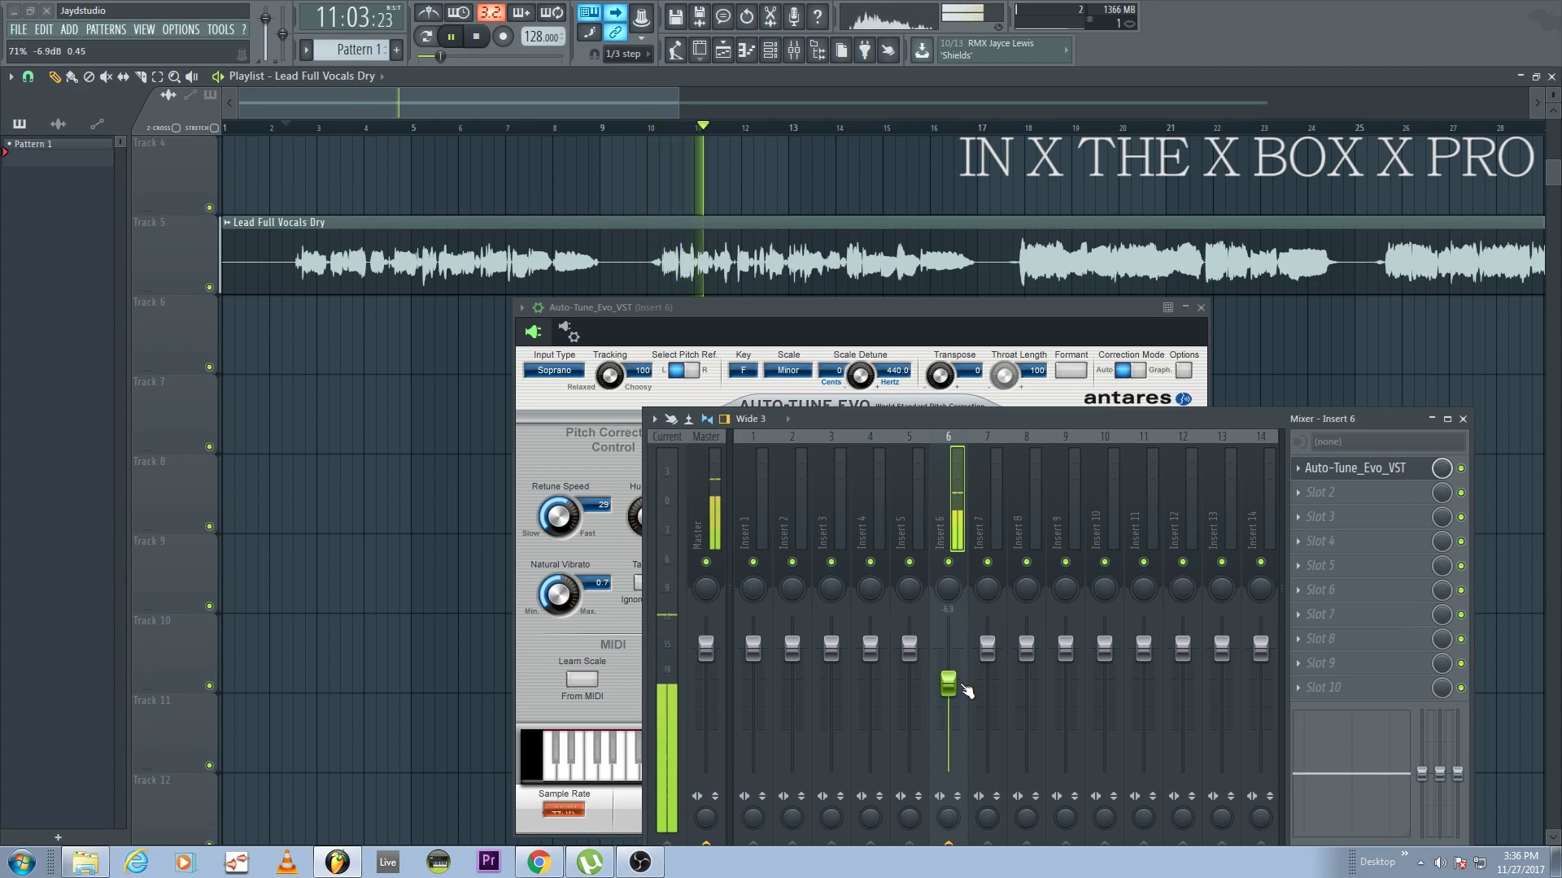
# Set Auto-Tune's Retune Speed to 0, Humanize to 100 and Natural Vibrato to 12.0 while the vocal plays
pyautogui.click(993, 345)
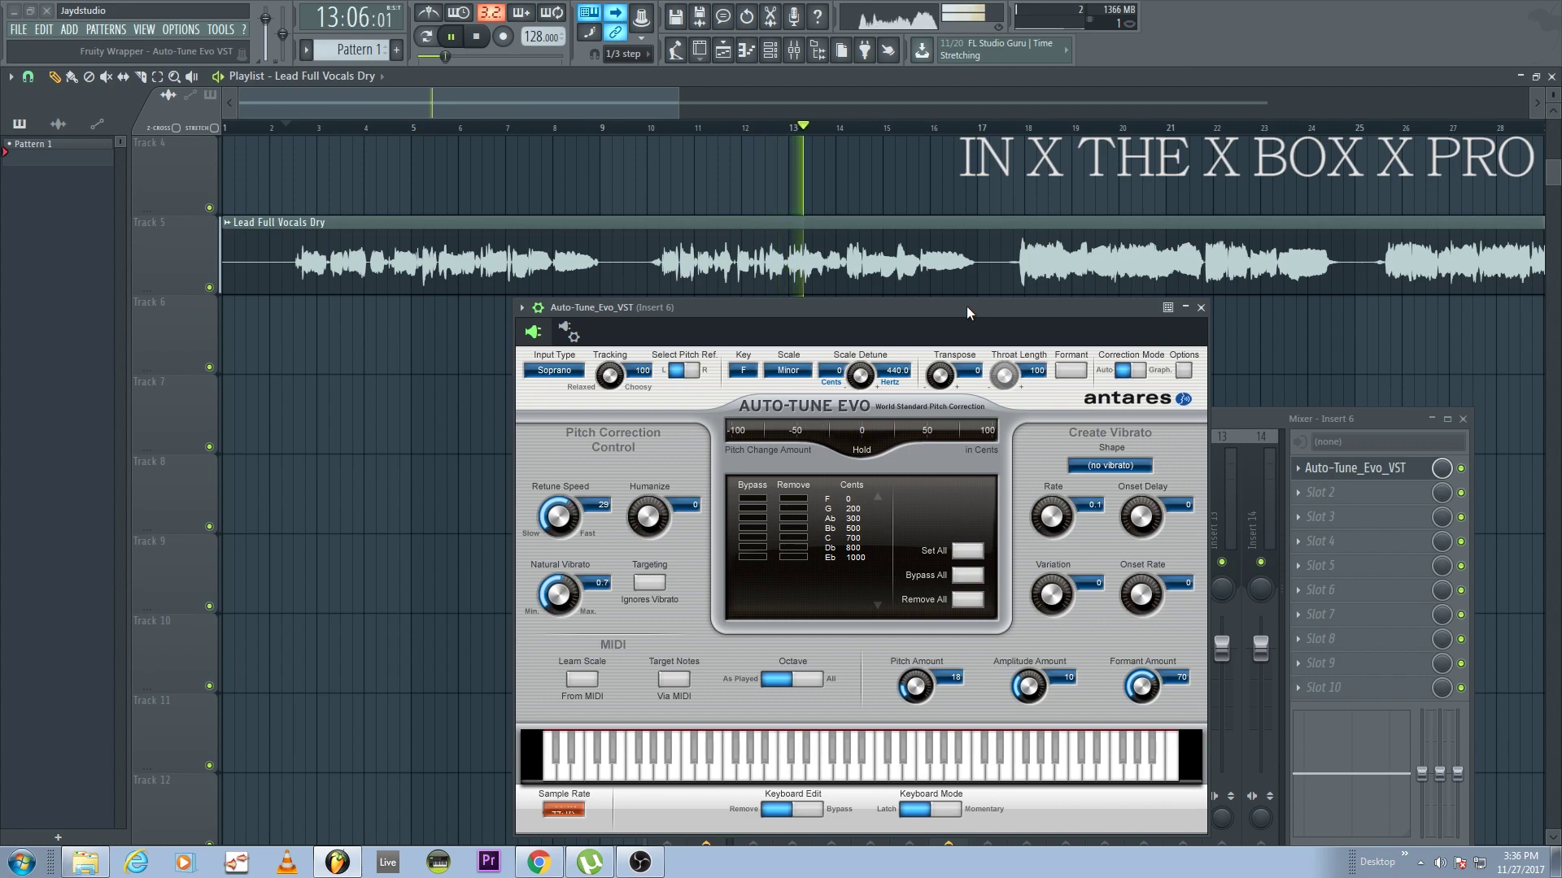
pyautogui.moveTo(600, 506); pyautogui.dragTo(647, 488)
pyautogui.moveTo(558, 602); pyautogui.dragTo(558, 601)
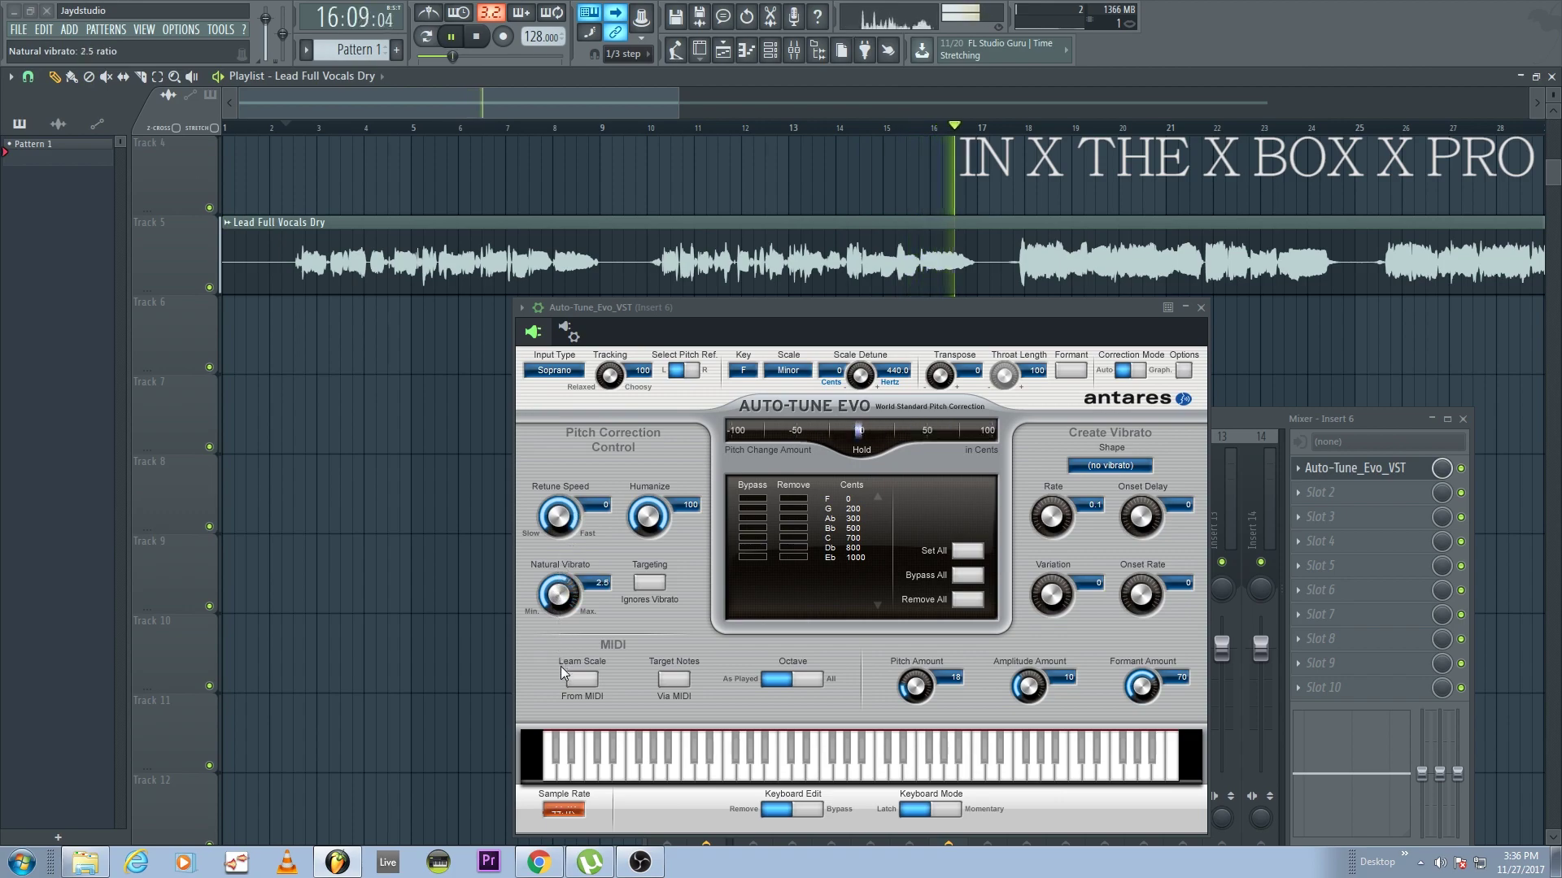
pyautogui.moveTo(647, 520)
pyautogui.mouseDown()
pyautogui.moveTo(649, 595)
pyautogui.moveTo(648, 496)
pyautogui.mouseUp()
pyautogui.moveTo(558, 602); pyautogui.dragTo(558, 592)
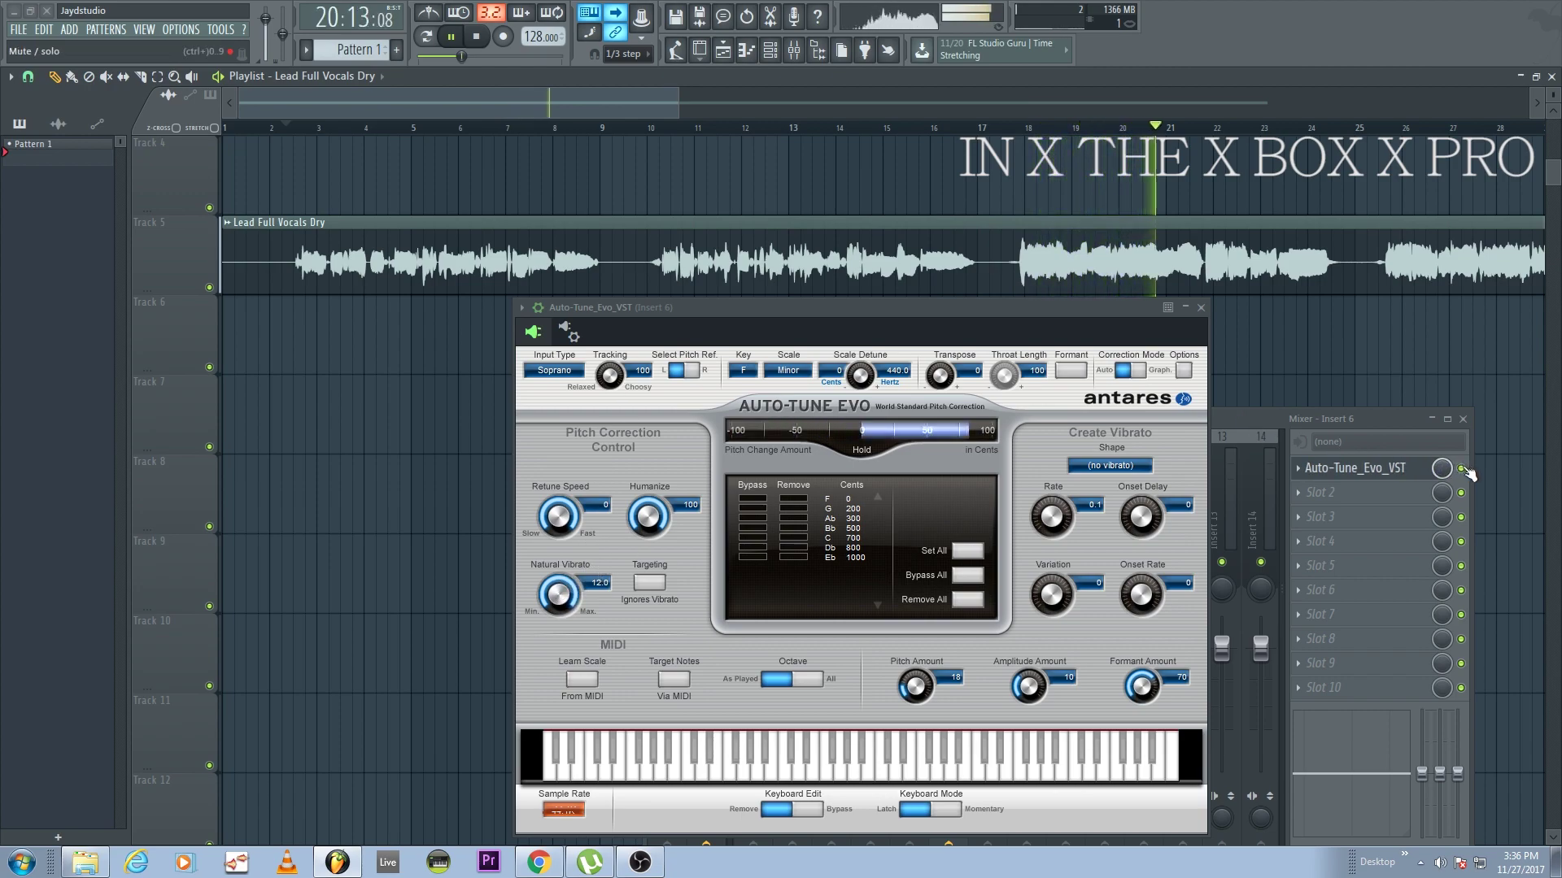
# Toggle Auto-Tune's bypass on insert 6 to compare the vocal during playback, and stop the playback
pyautogui.click(1468, 473)
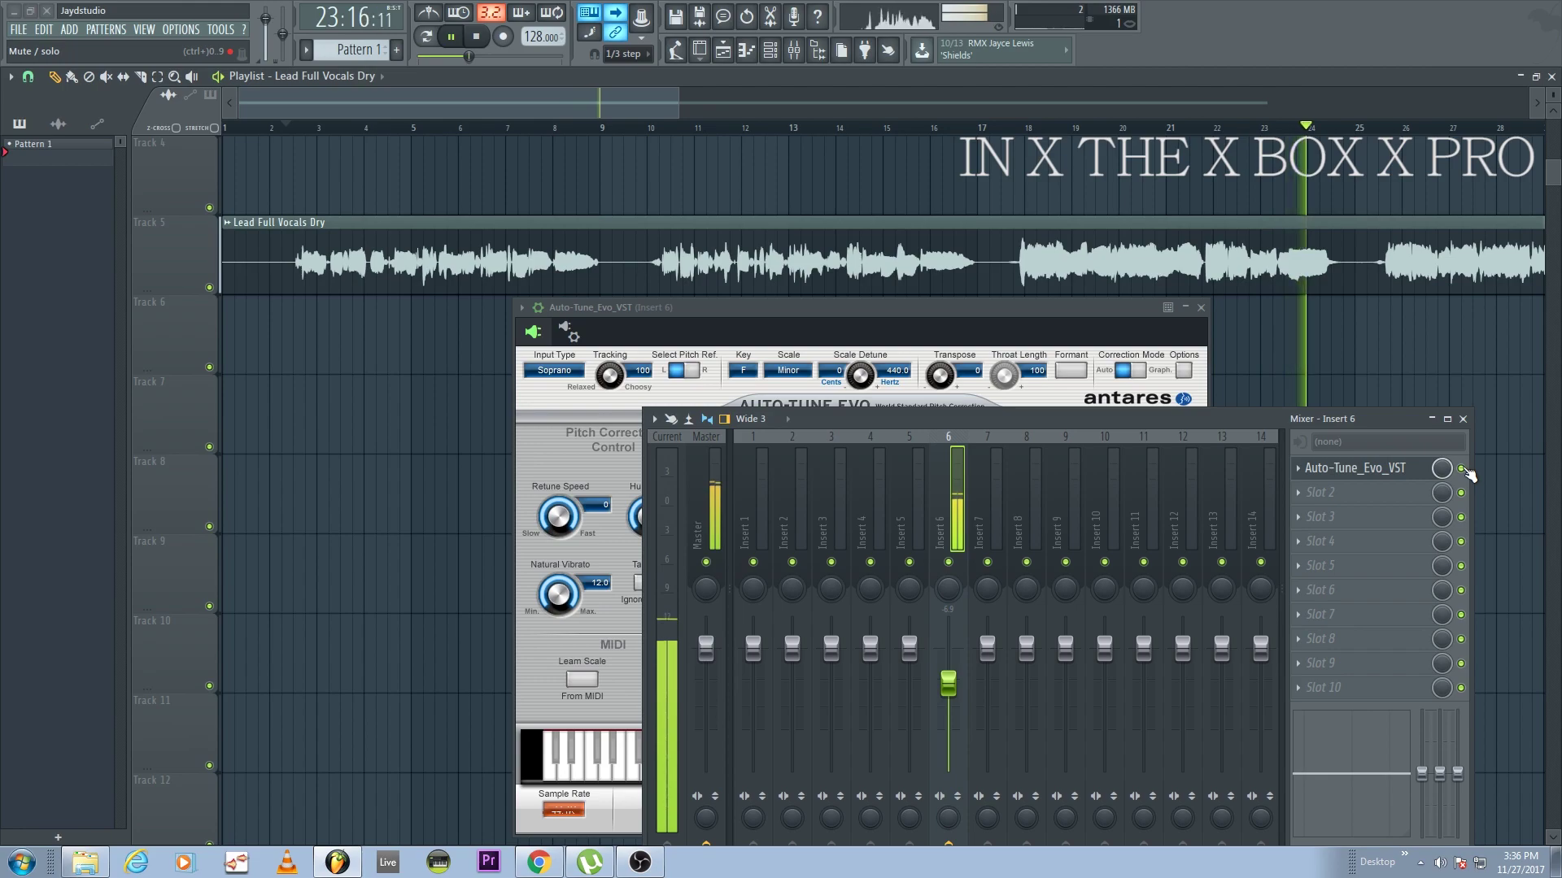
pyautogui.press('space')
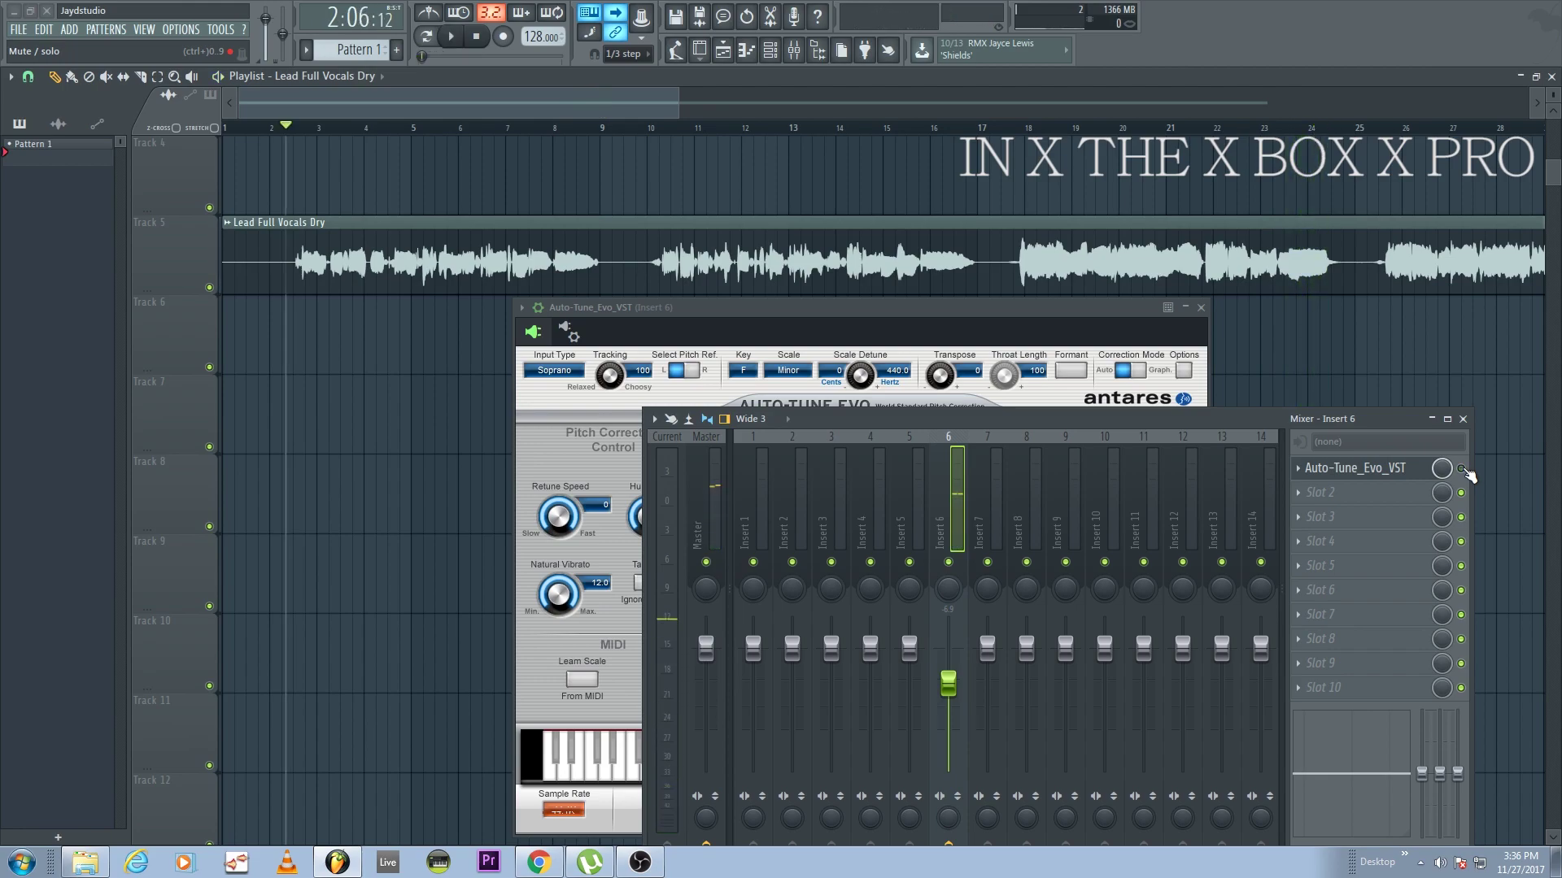
# Reposition the Auto-Tune window and set Retune Speed to 19, Humanize to 0 and Natural Vibrato to 3.7
pyautogui.moveTo(717, 314); pyautogui.dragTo(657, 336)
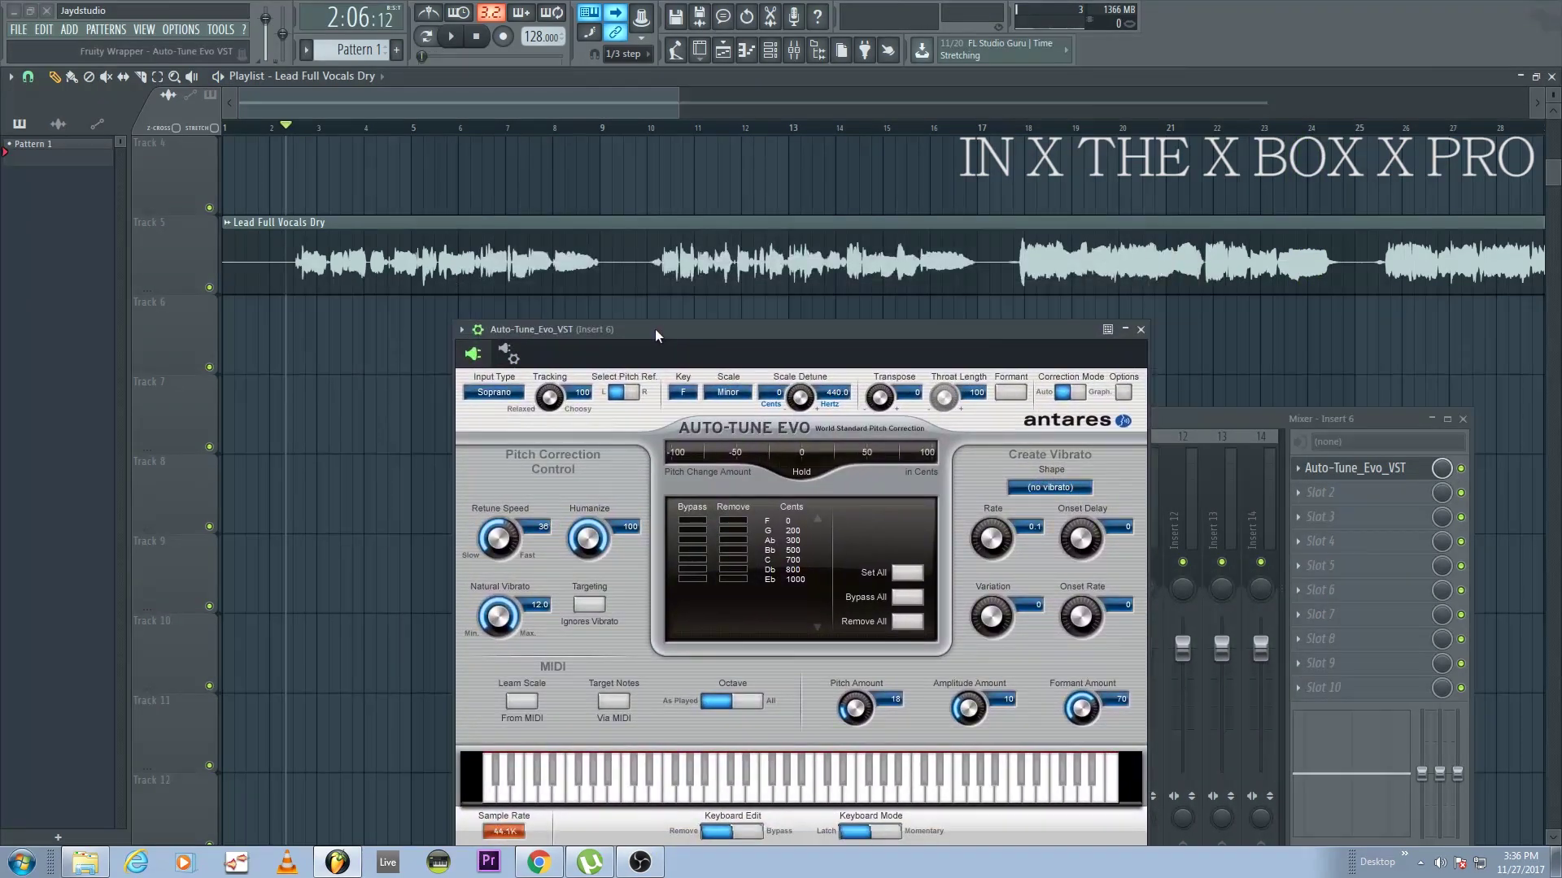
pyautogui.scroll(-2, 491, 548)
pyautogui.moveTo(490, 544); pyautogui.dragTo(498, 691)
pyautogui.moveTo(576, 547); pyautogui.dragTo(581, 618)
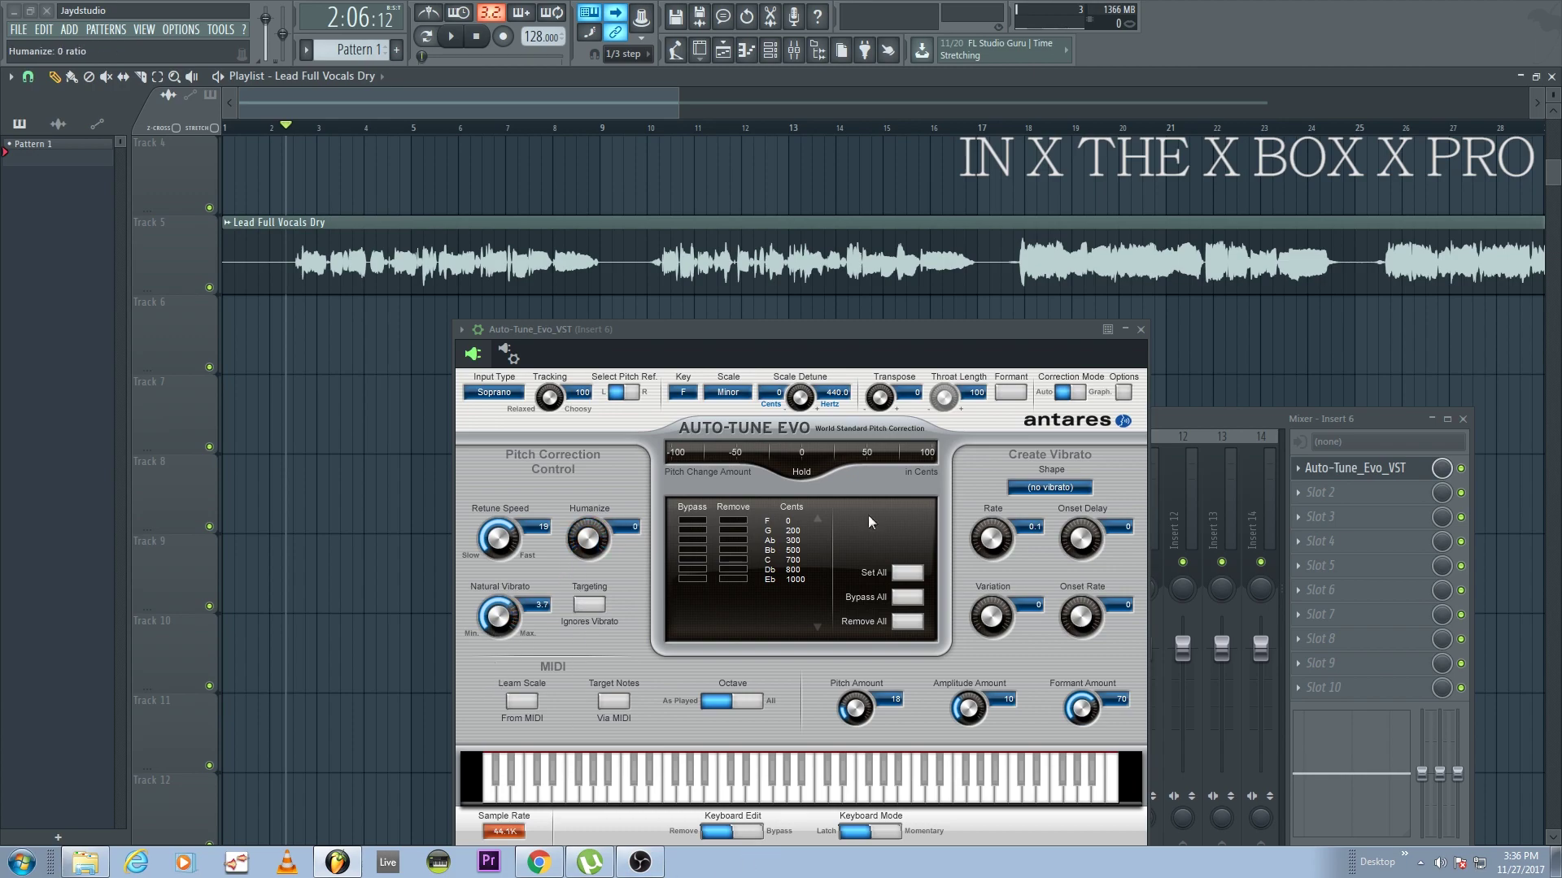
# Set Auto-Tune's Retune Speed to 32 and Natural Vibrato to 2.2, and save the project
pyautogui.moveTo(473, 521); pyautogui.dragTo(498, 594)
pyautogui.moveTo(498, 615); pyautogui.dragTo(498, 687)
pyautogui.moveTo(512, 531); pyautogui.dragTo(512, 545)
pyautogui.moveTo(500, 618); pyautogui.dragTo(498, 633)
pyautogui.hotkey('ctrl', 's')
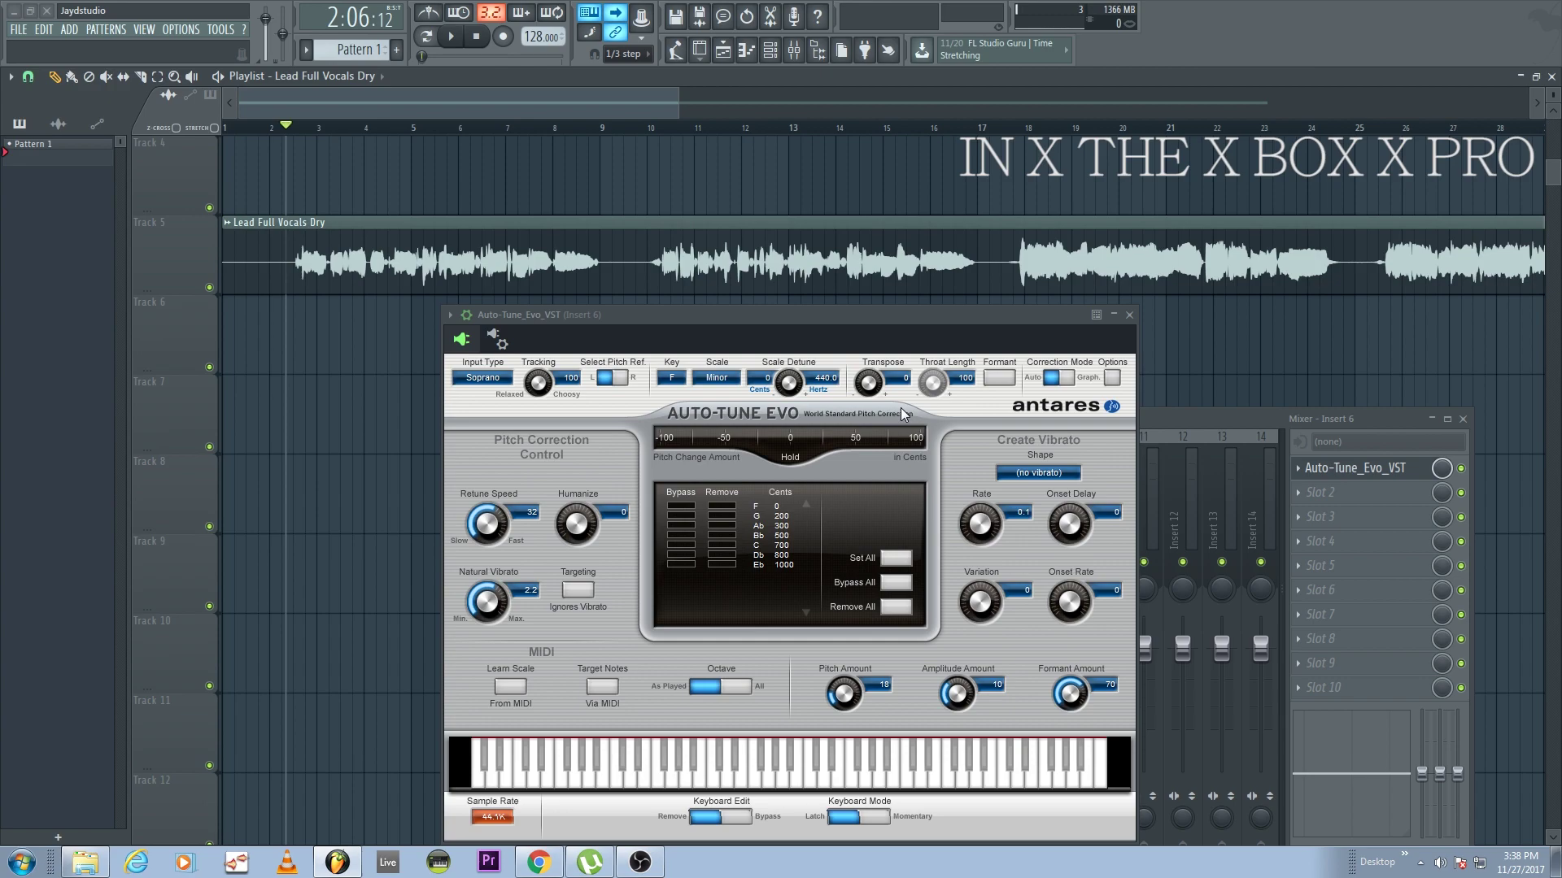
# Review the keys offered in Auto-Tune's Key setting
pyautogui.click(676, 382)
pyautogui.click(750, 321)
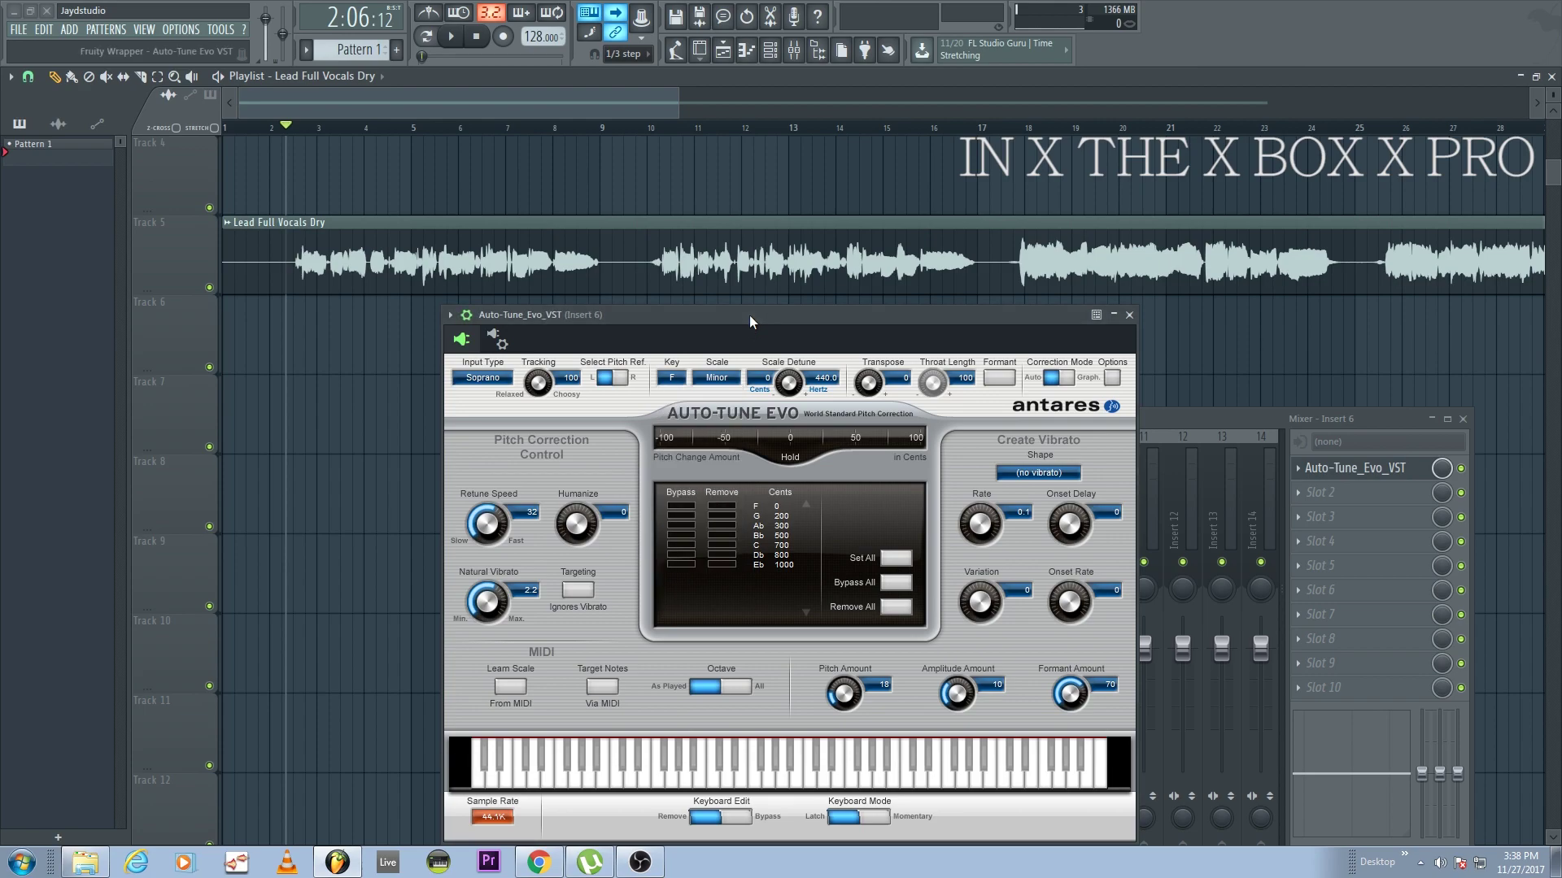
pyautogui.click(672, 379)
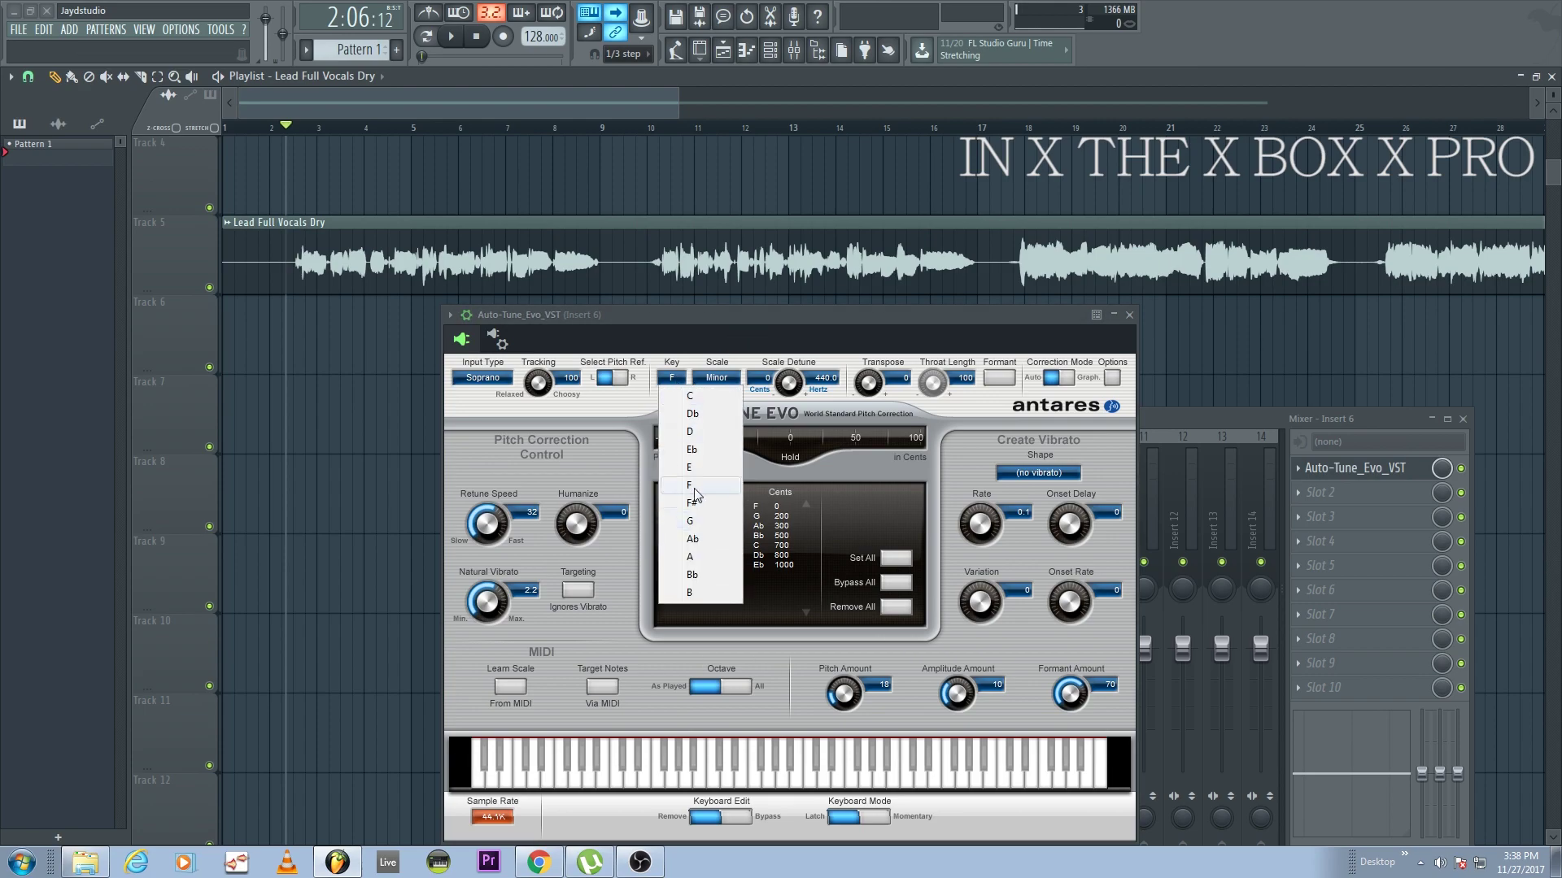
pyautogui.click(683, 380)
pyautogui.click(684, 381)
pyautogui.click(651, 399)
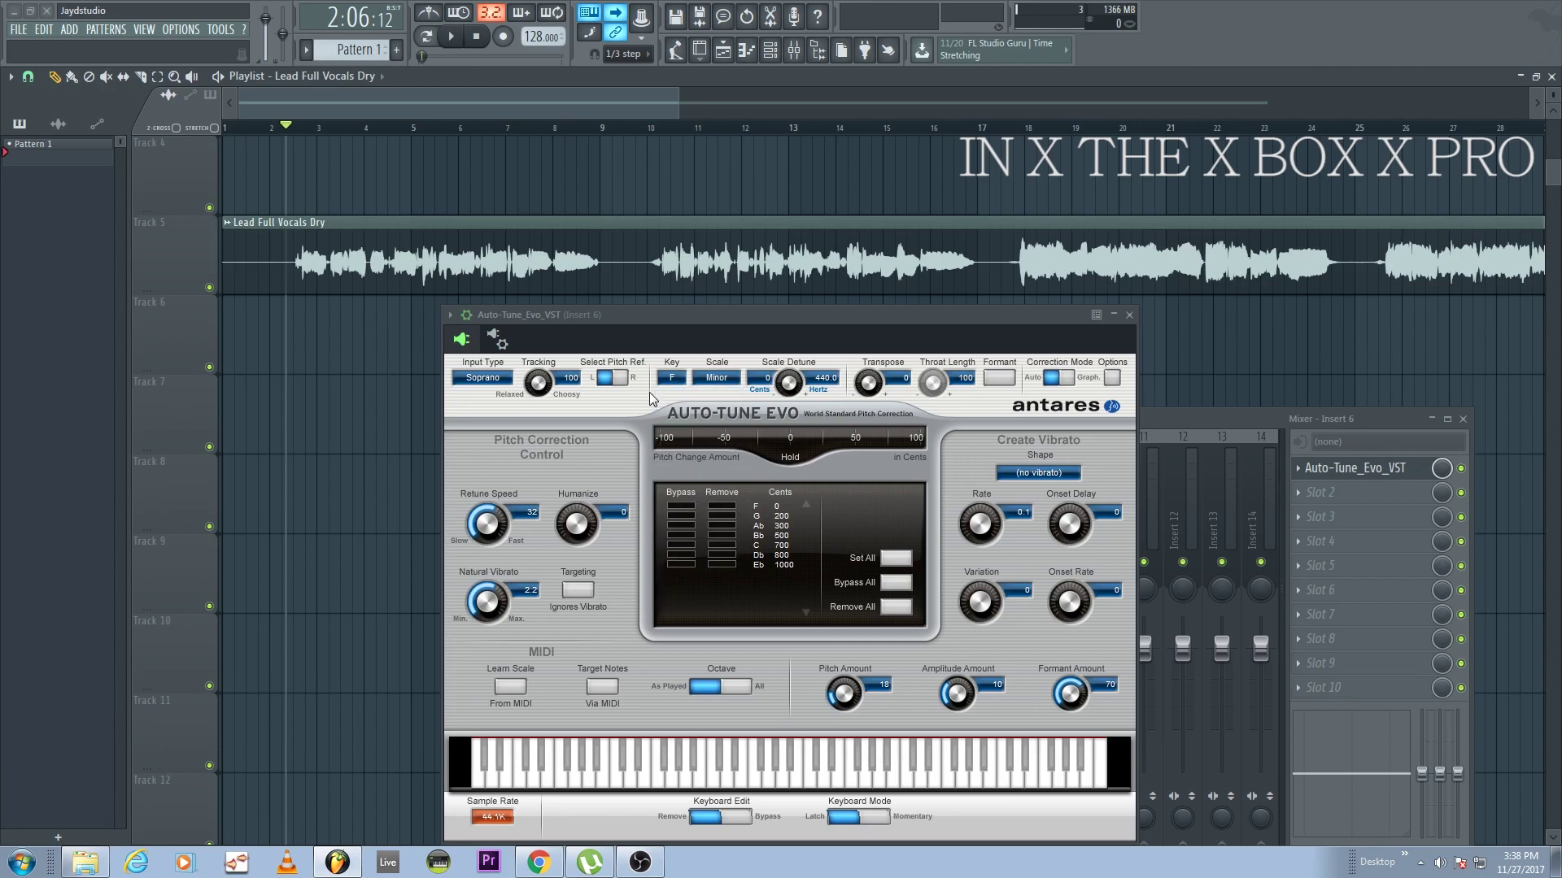
# Change Auto-Tune's Scale to Chromatic, reposition the plugin window and review the other available scales
pyautogui.click(719, 379)
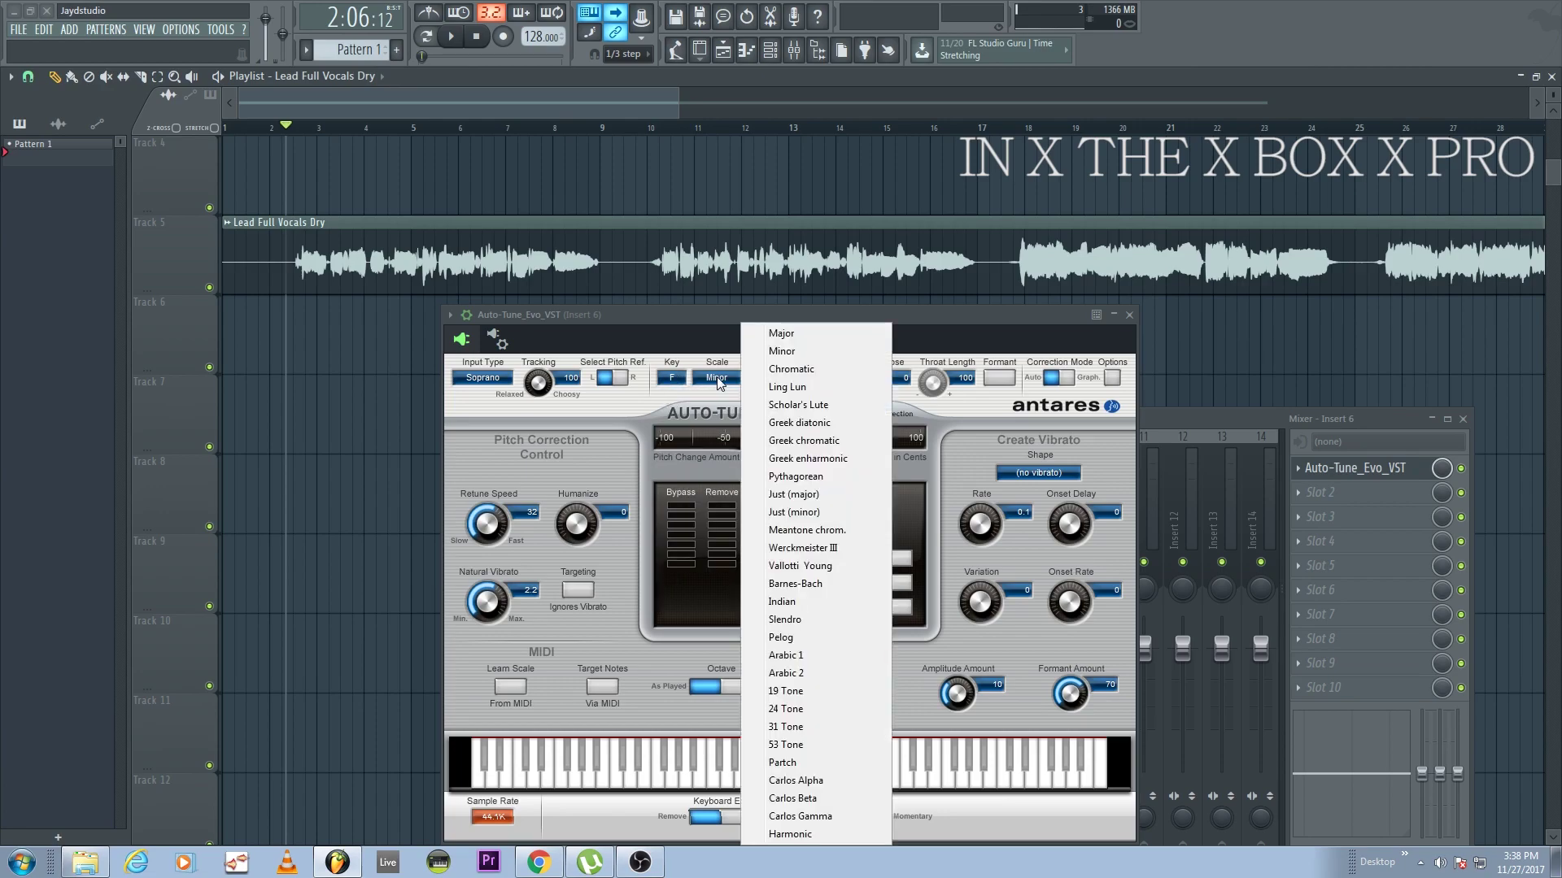
pyautogui.click(791, 370)
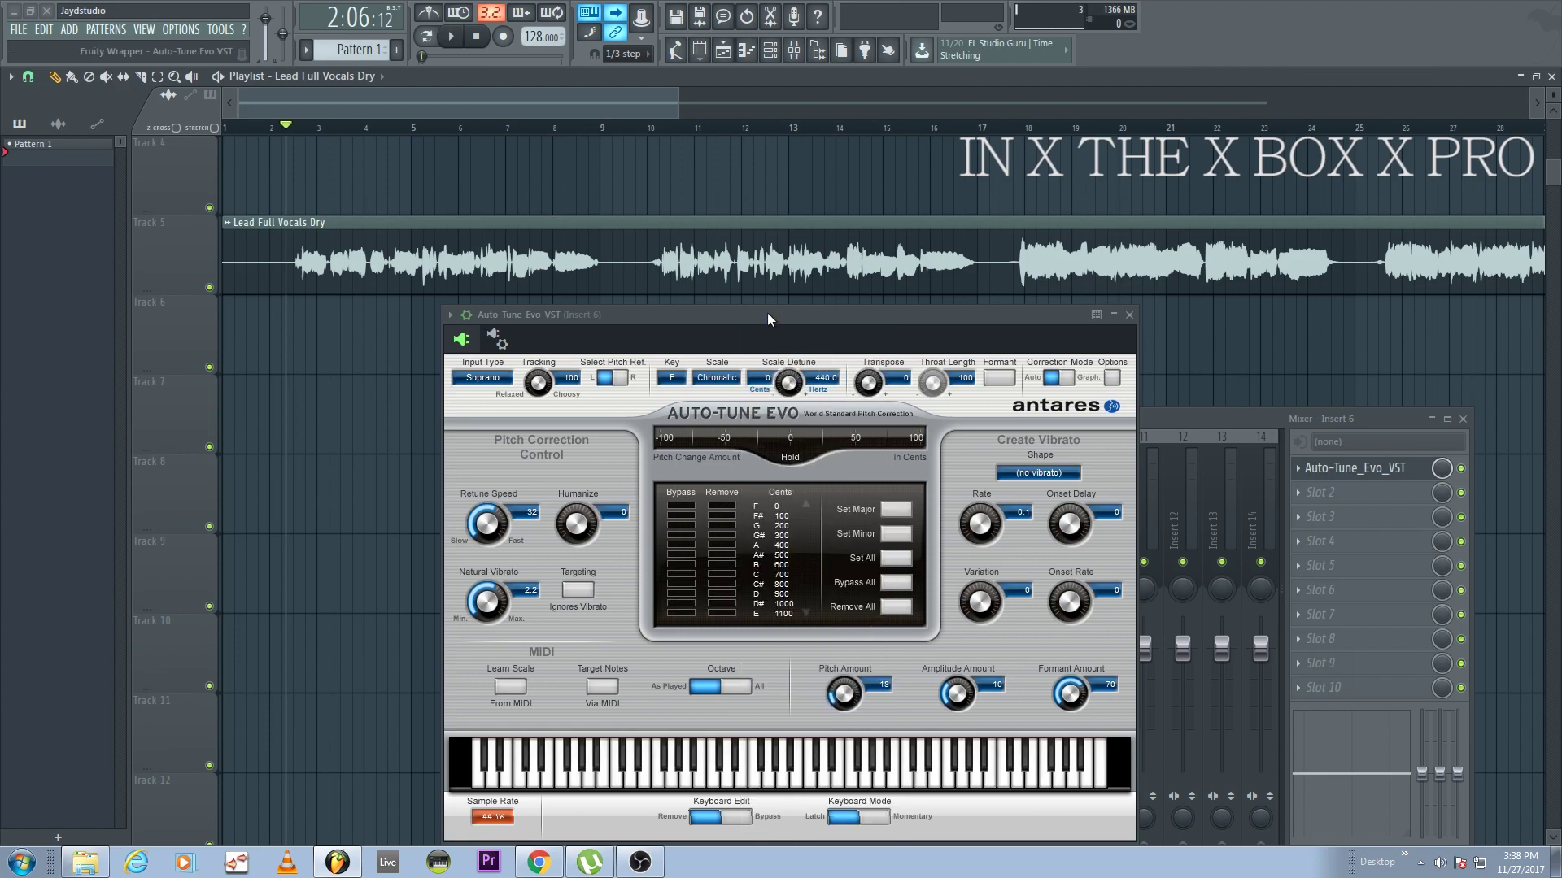
pyautogui.moveTo(732, 320); pyautogui.dragTo(753, 313)
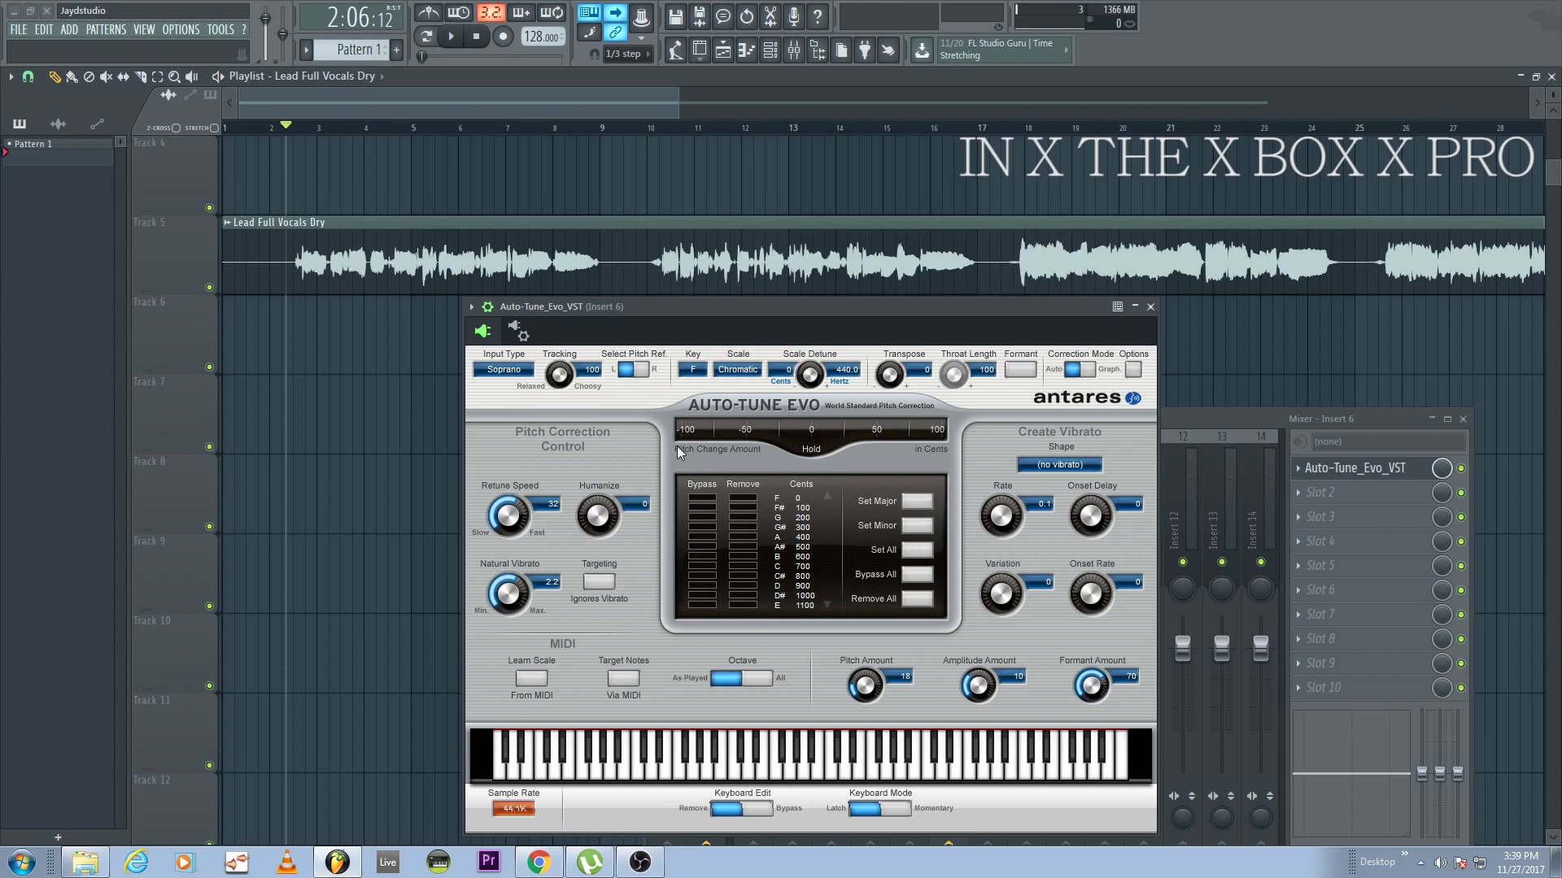
pyautogui.click(740, 371)
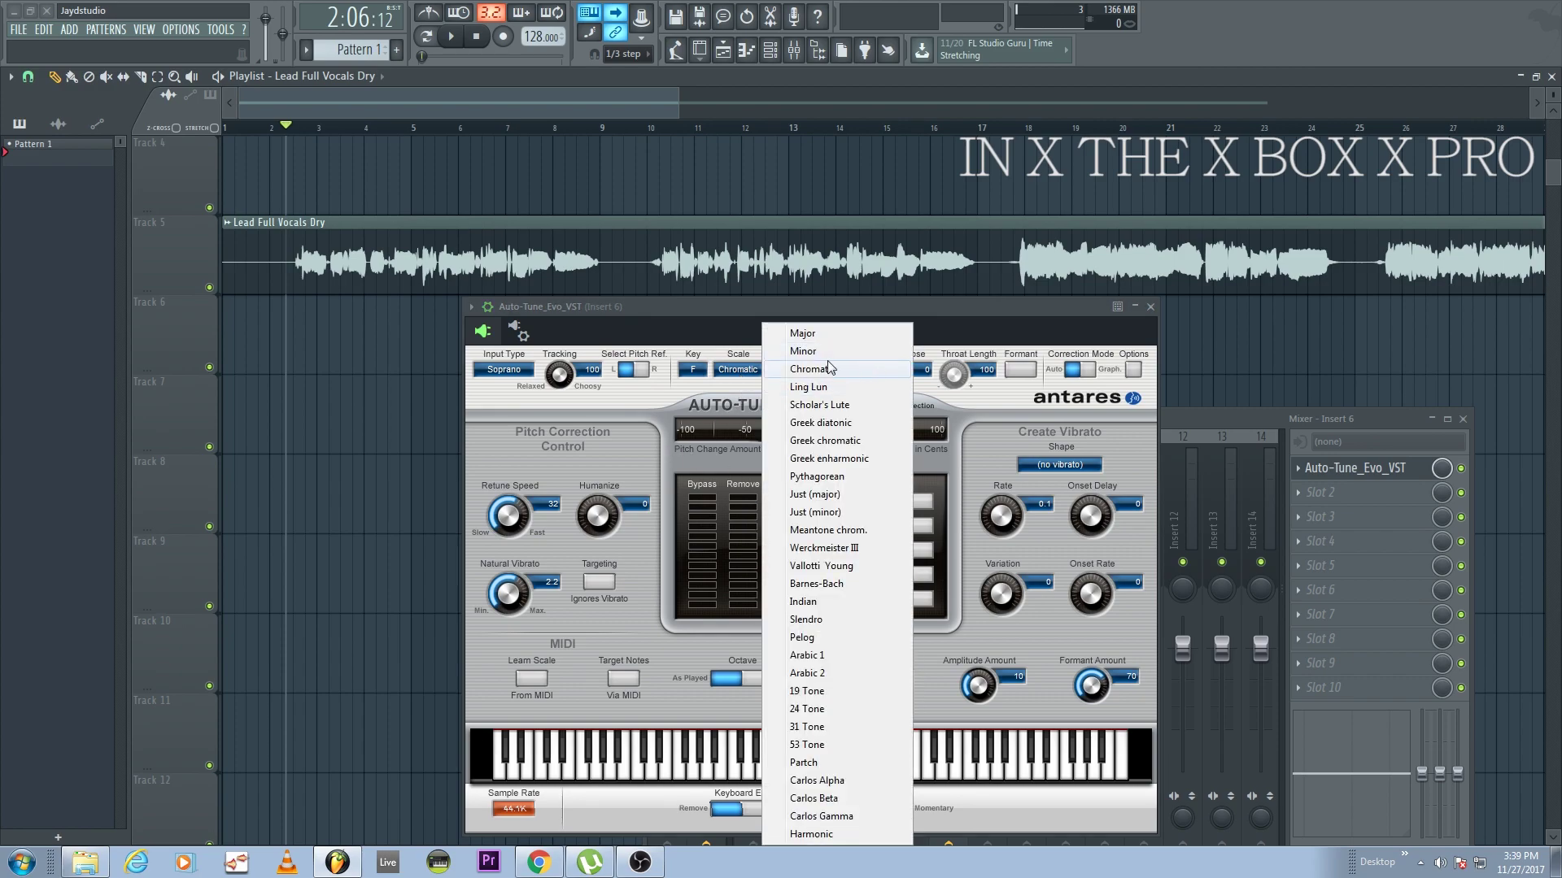
pyautogui.click(706, 392)
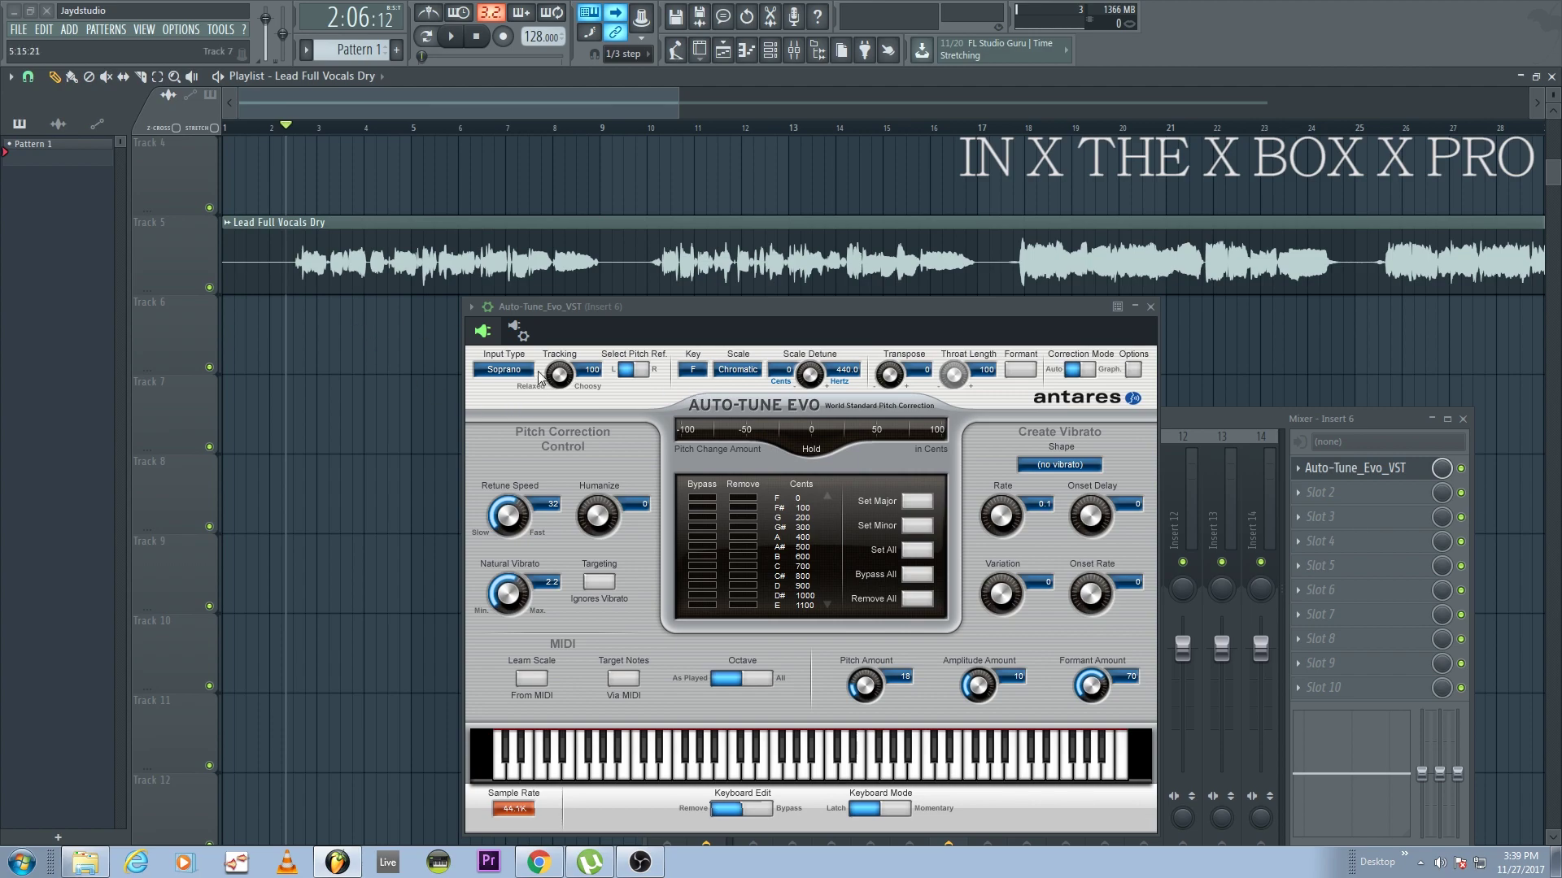
# Try the Low Male and Instrument input types in Auto-Tune and return the Input Type to Soprano
pyautogui.click(494, 371)
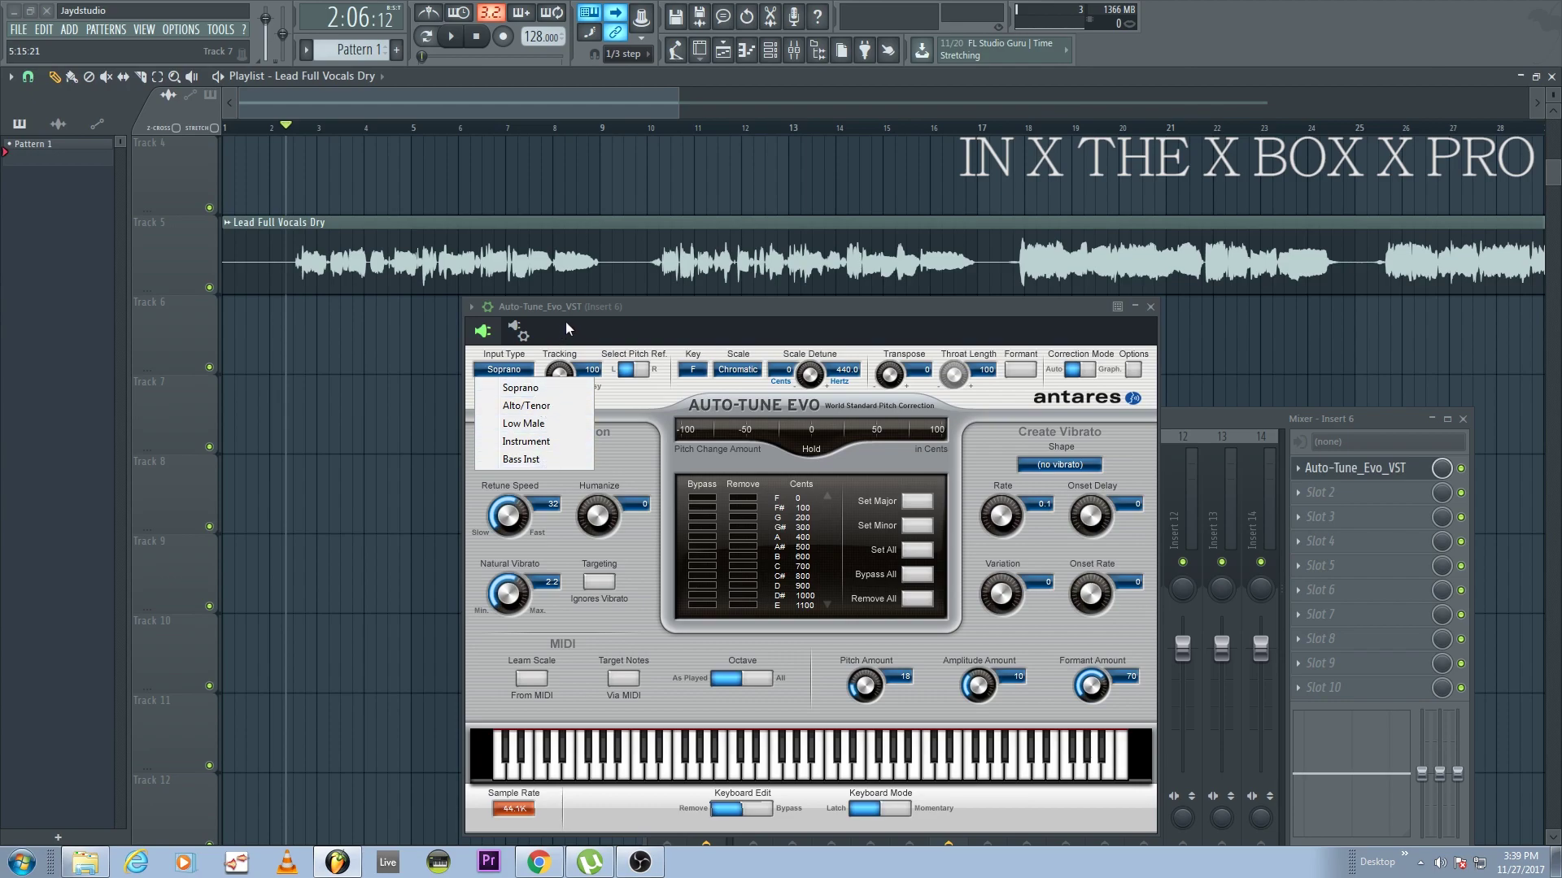
pyautogui.click(523, 388)
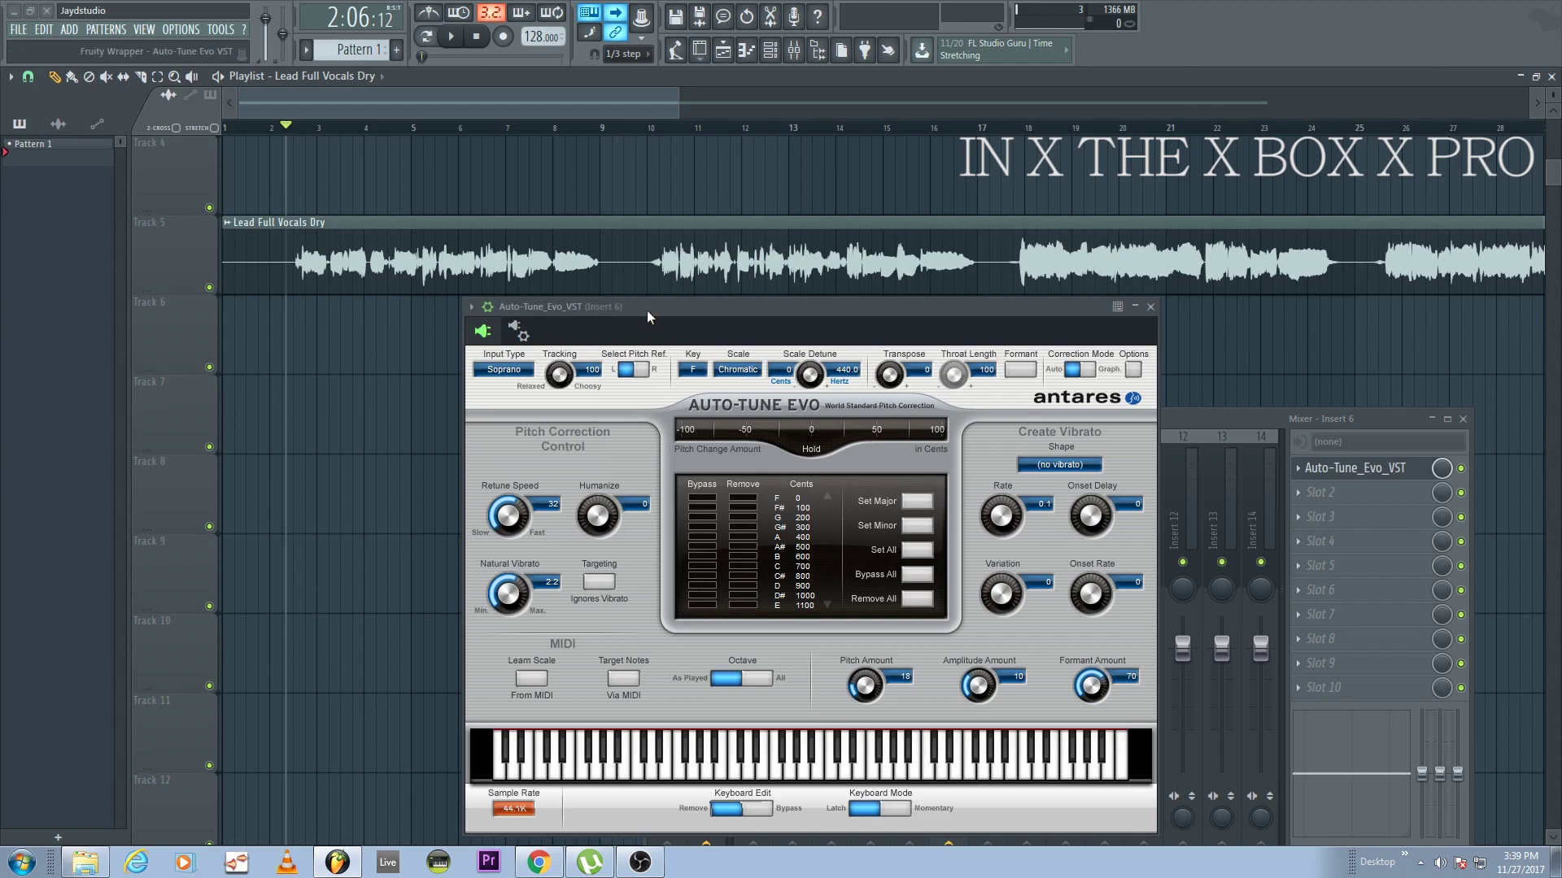
pyautogui.click(515, 370)
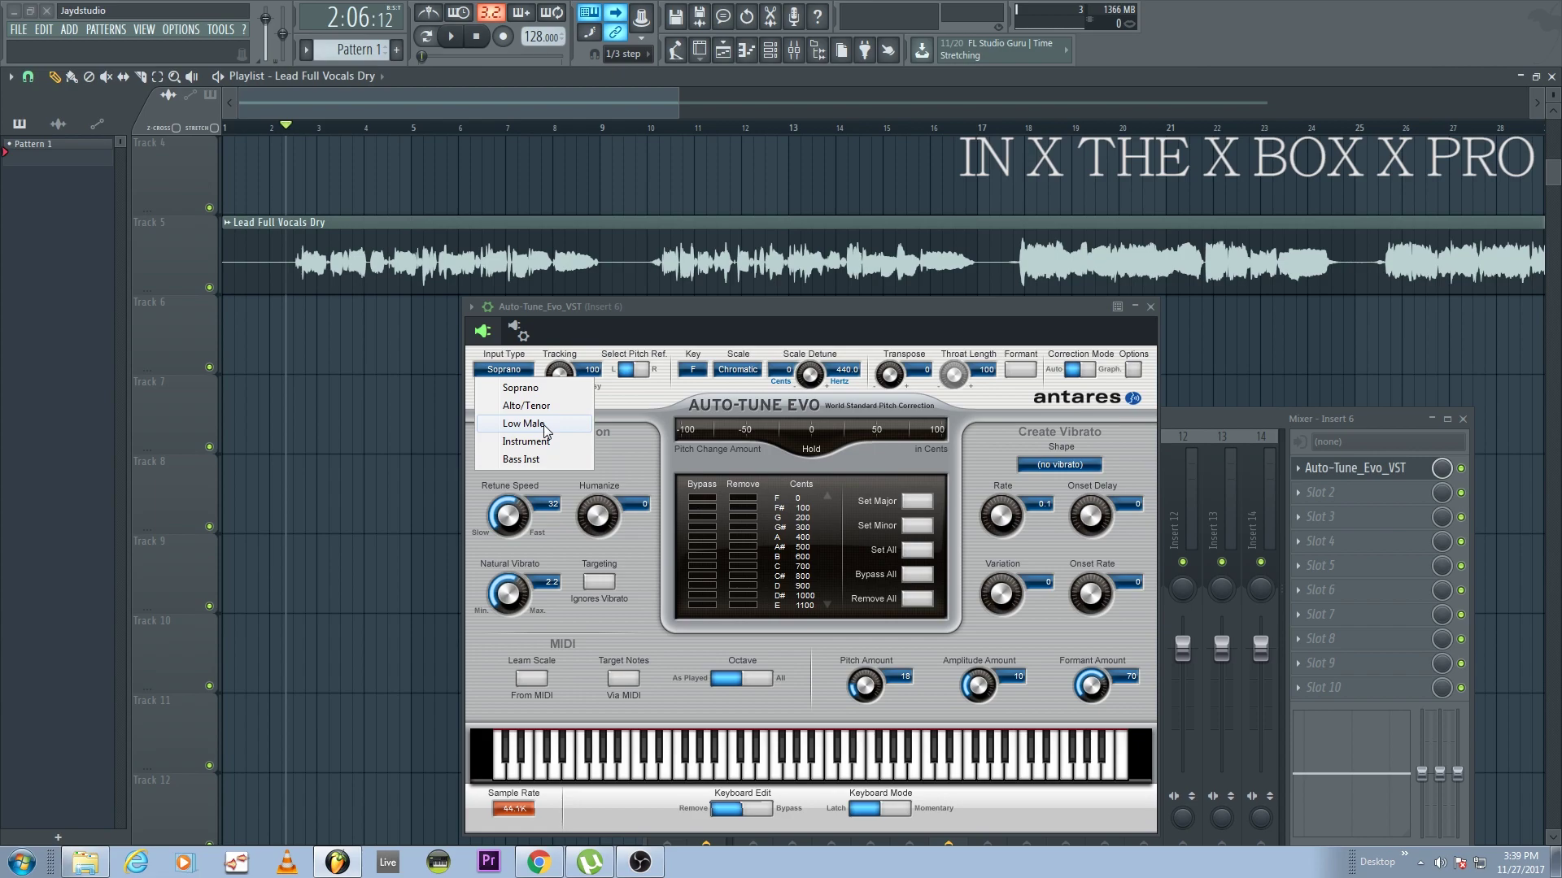
pyautogui.click(544, 424)
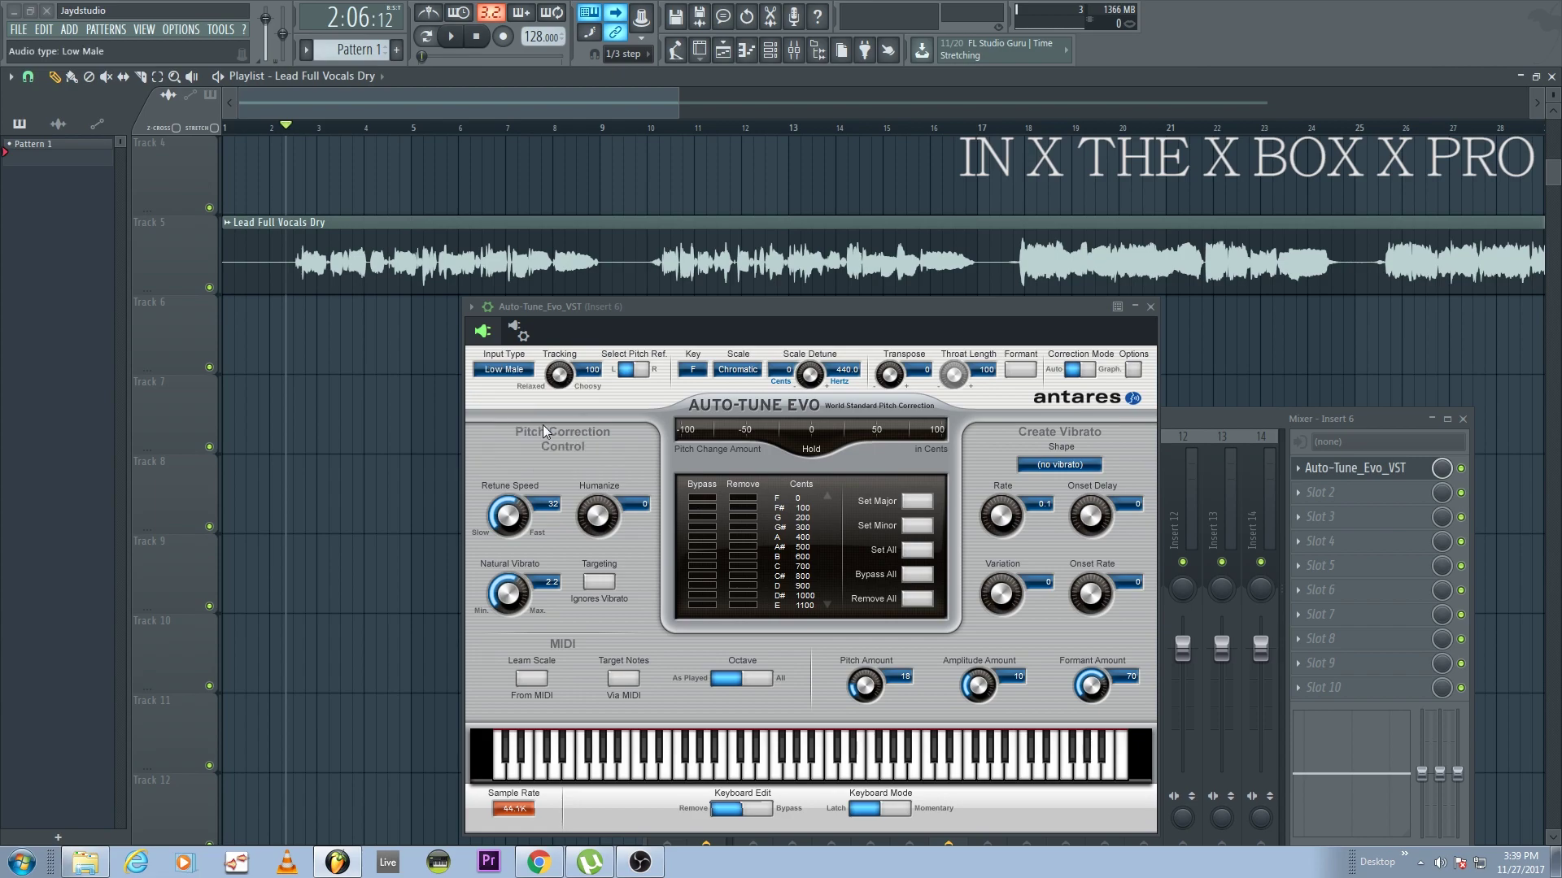
pyautogui.click(513, 373)
pyautogui.click(527, 442)
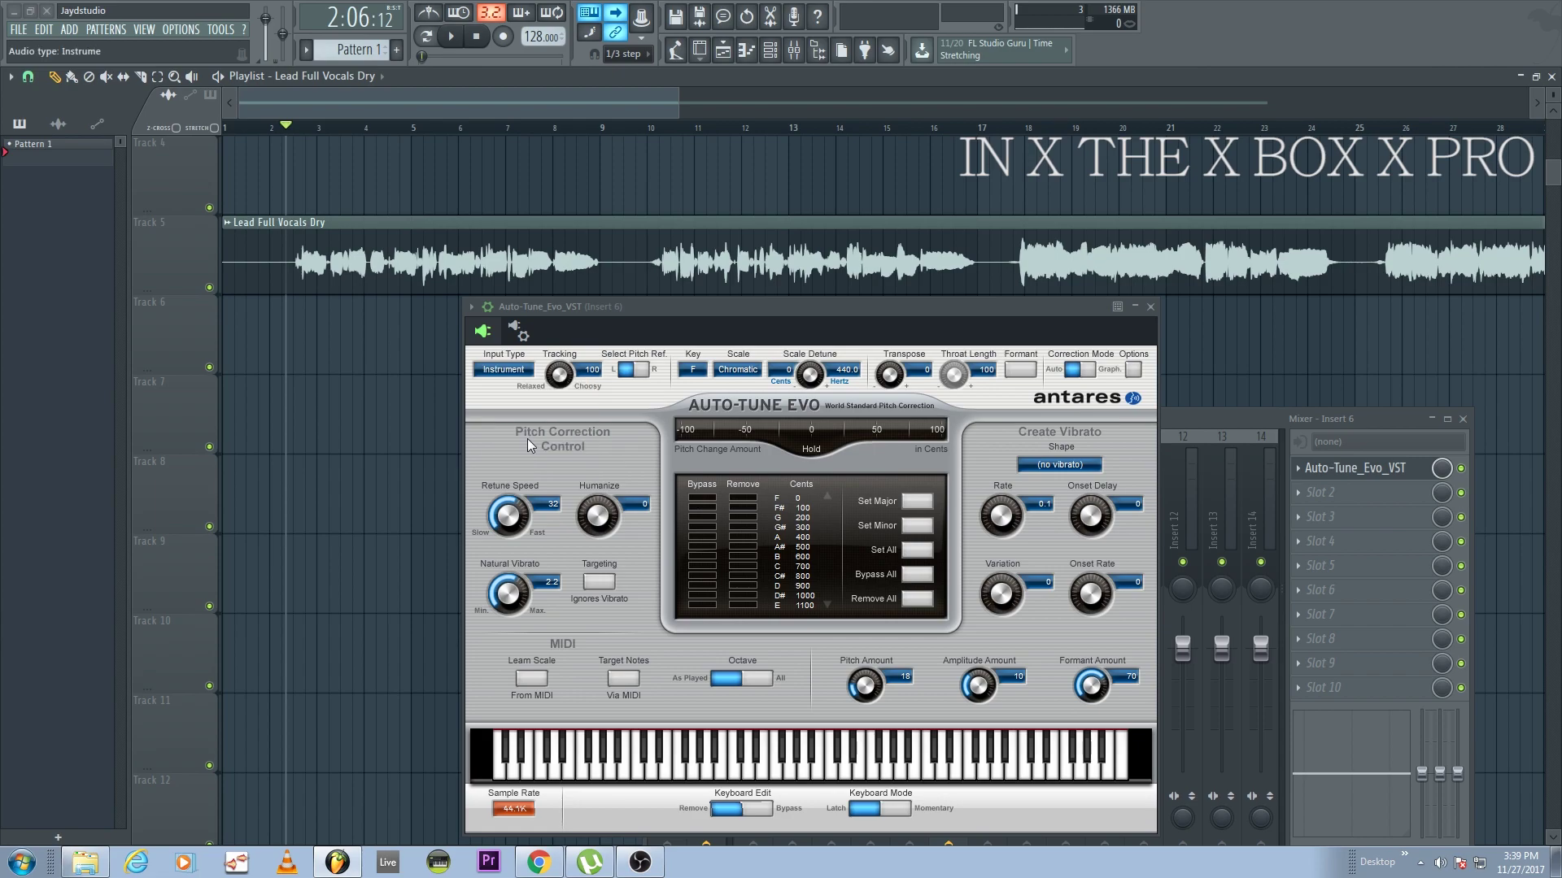
pyautogui.click(522, 372)
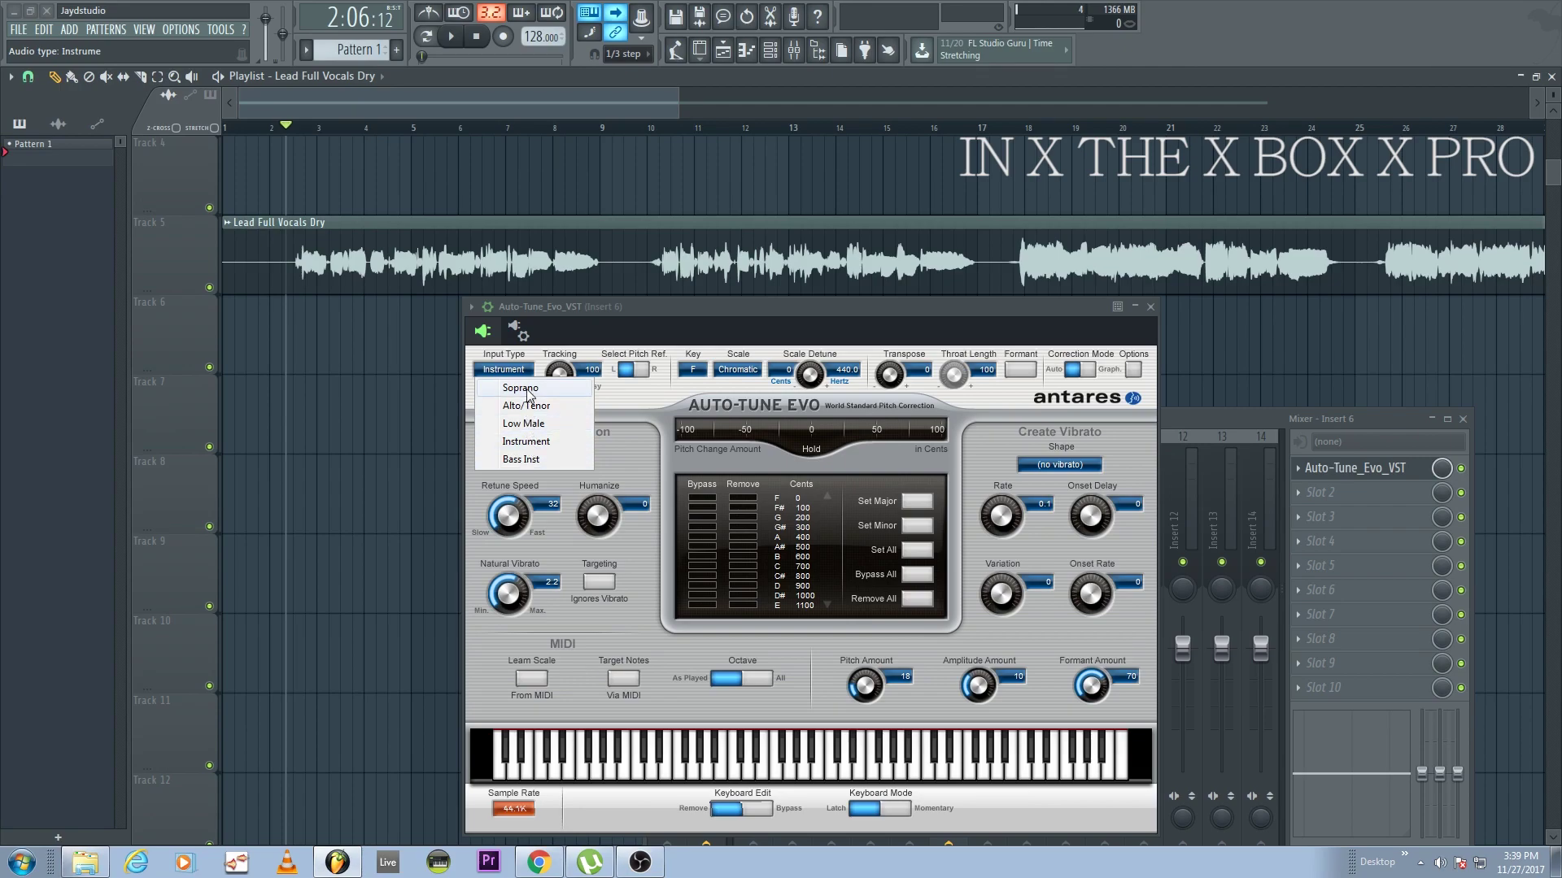
pyautogui.click(546, 426)
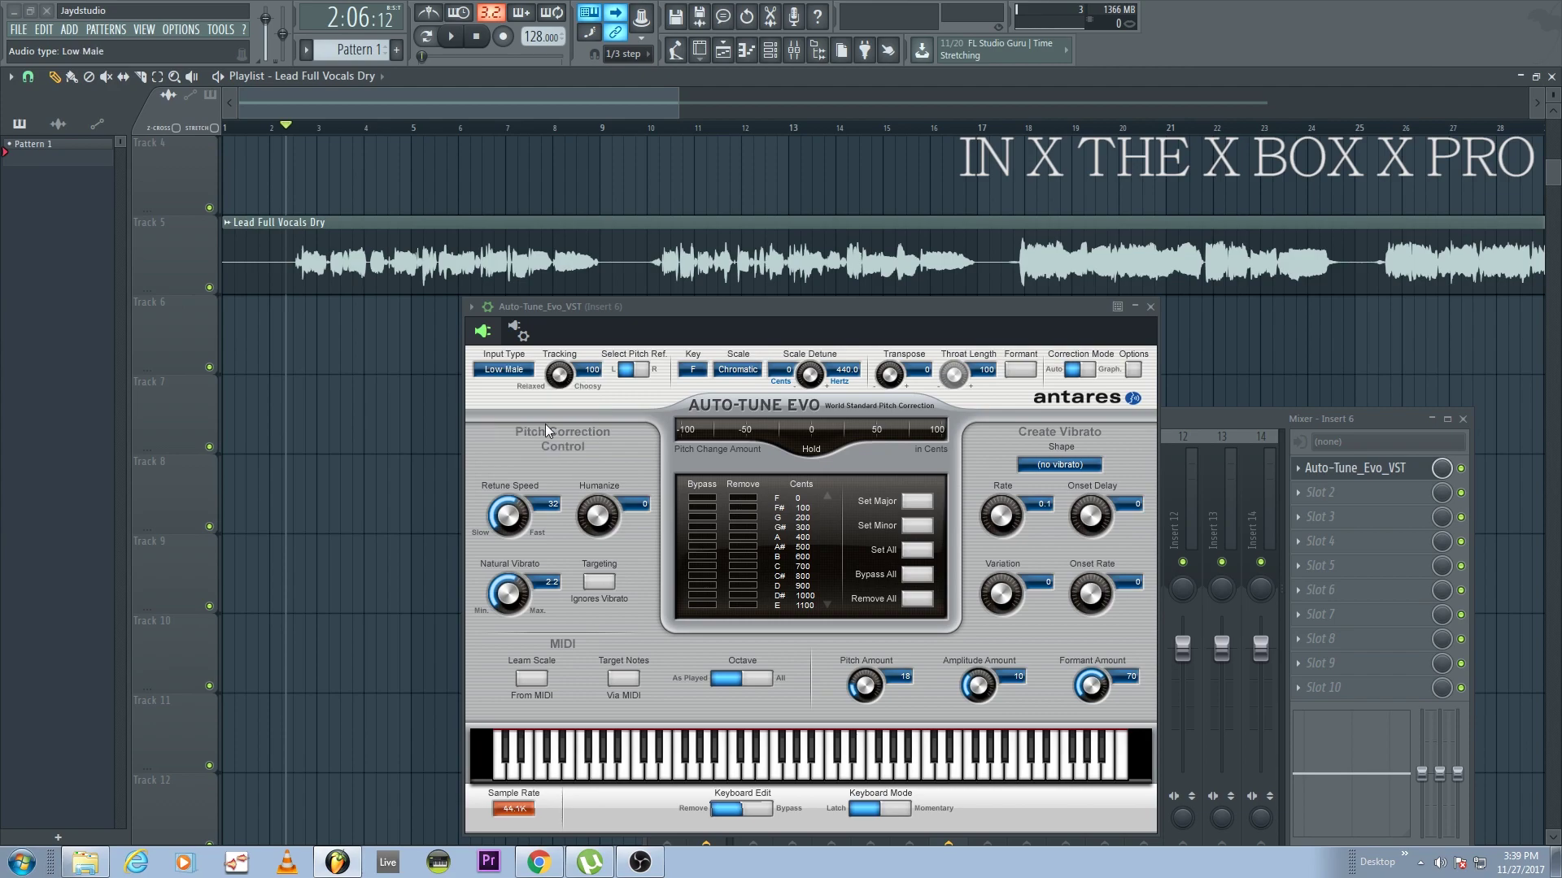
pyautogui.click(521, 371)
pyautogui.click(524, 384)
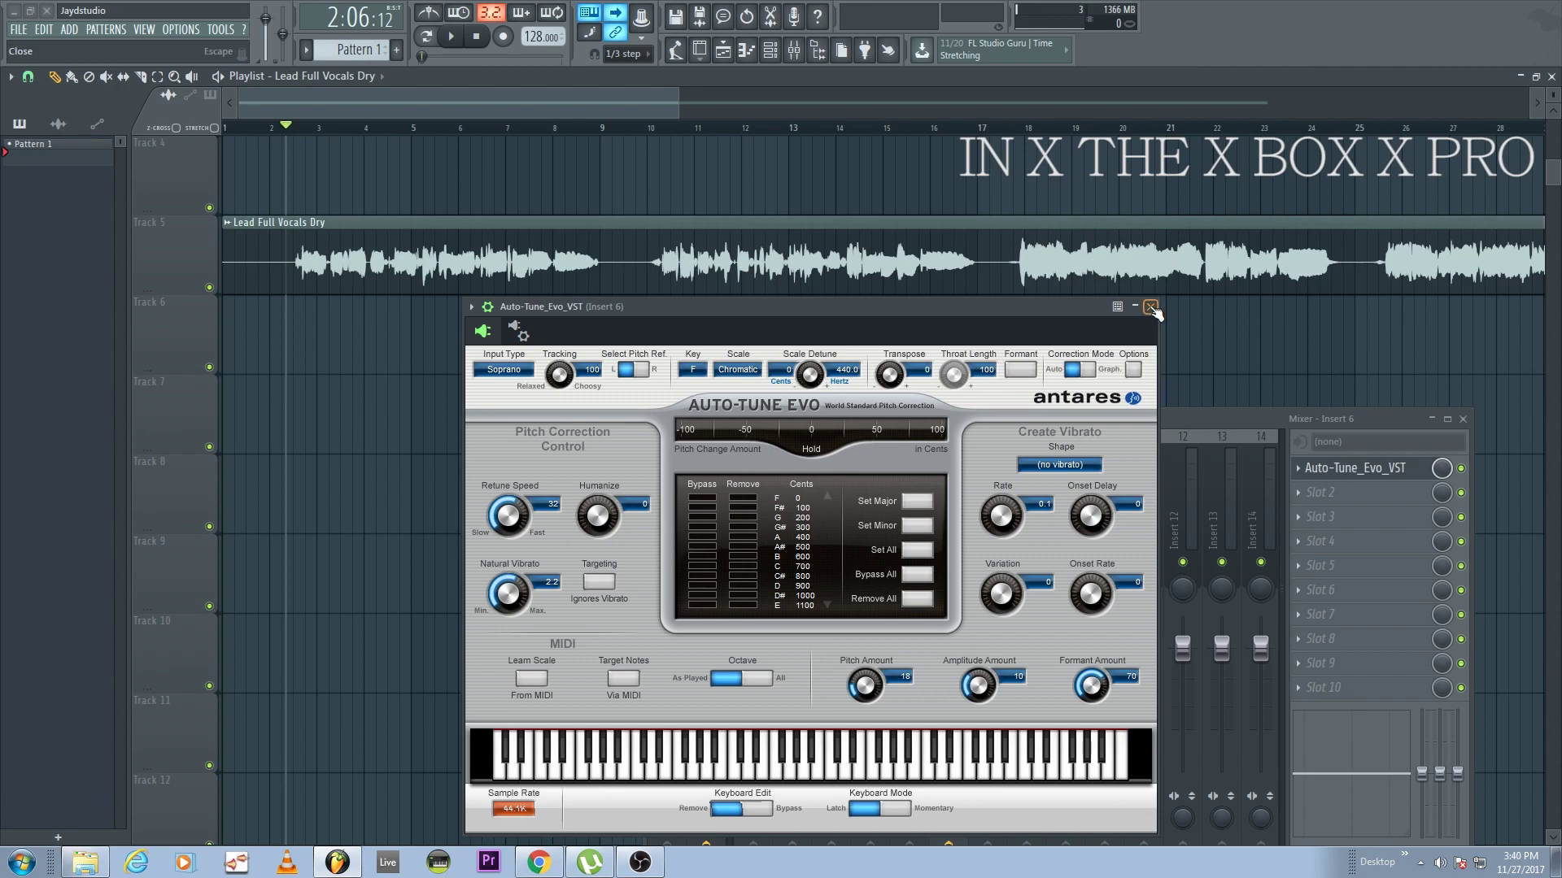
# Reposition the mixer window, widen it to show inserts up to 23, and bring it in front of Auto-Tune
pyautogui.moveTo(1201, 425); pyautogui.dragTo(885, 407)
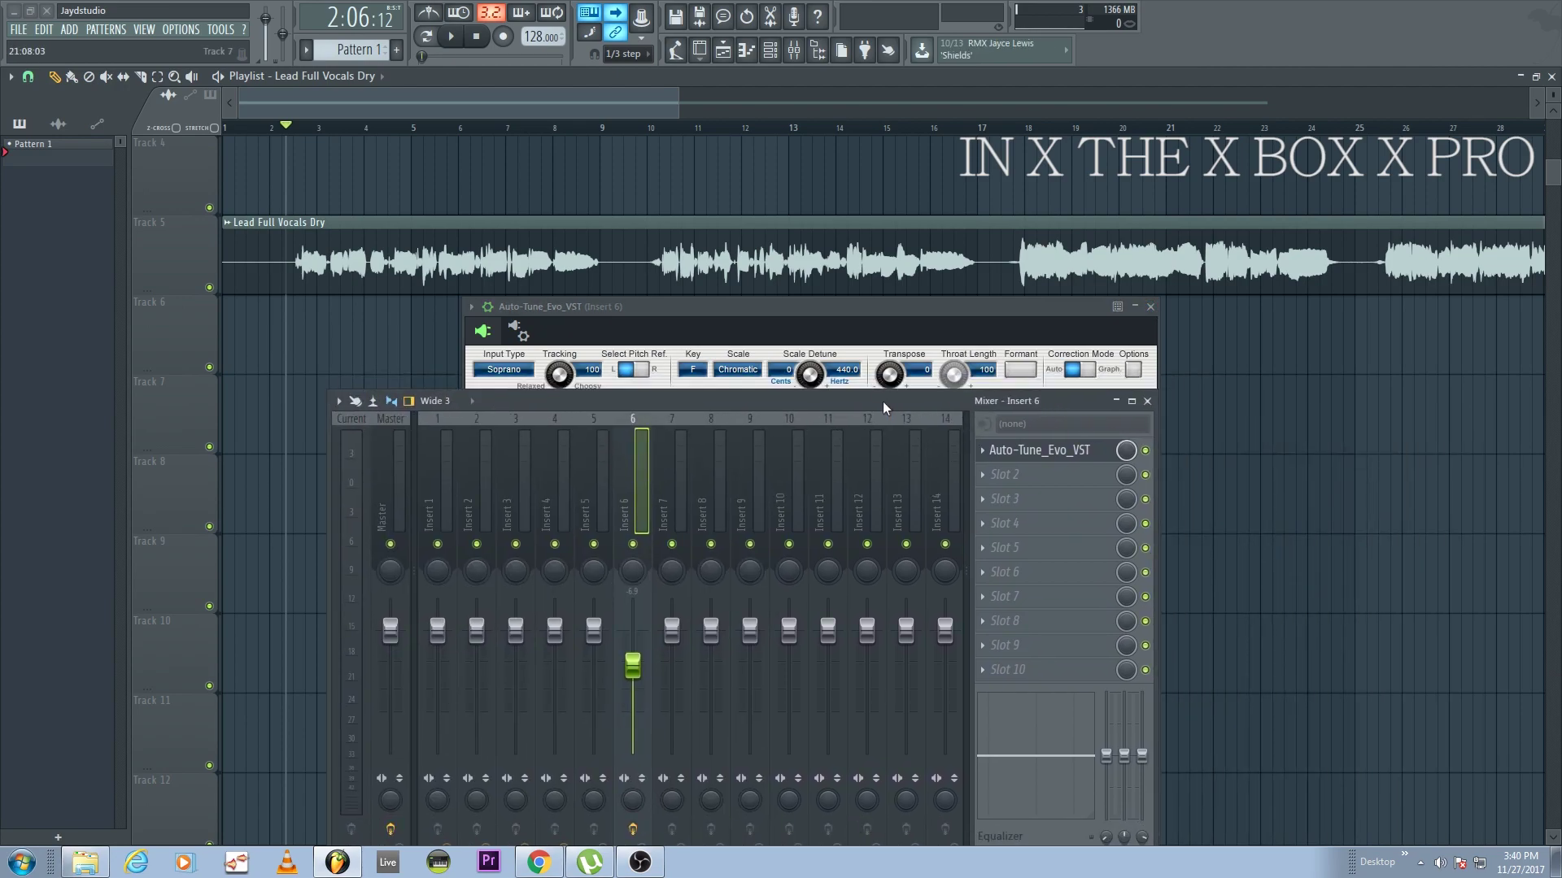
pyautogui.moveTo(1153, 430); pyautogui.dragTo(1486, 428)
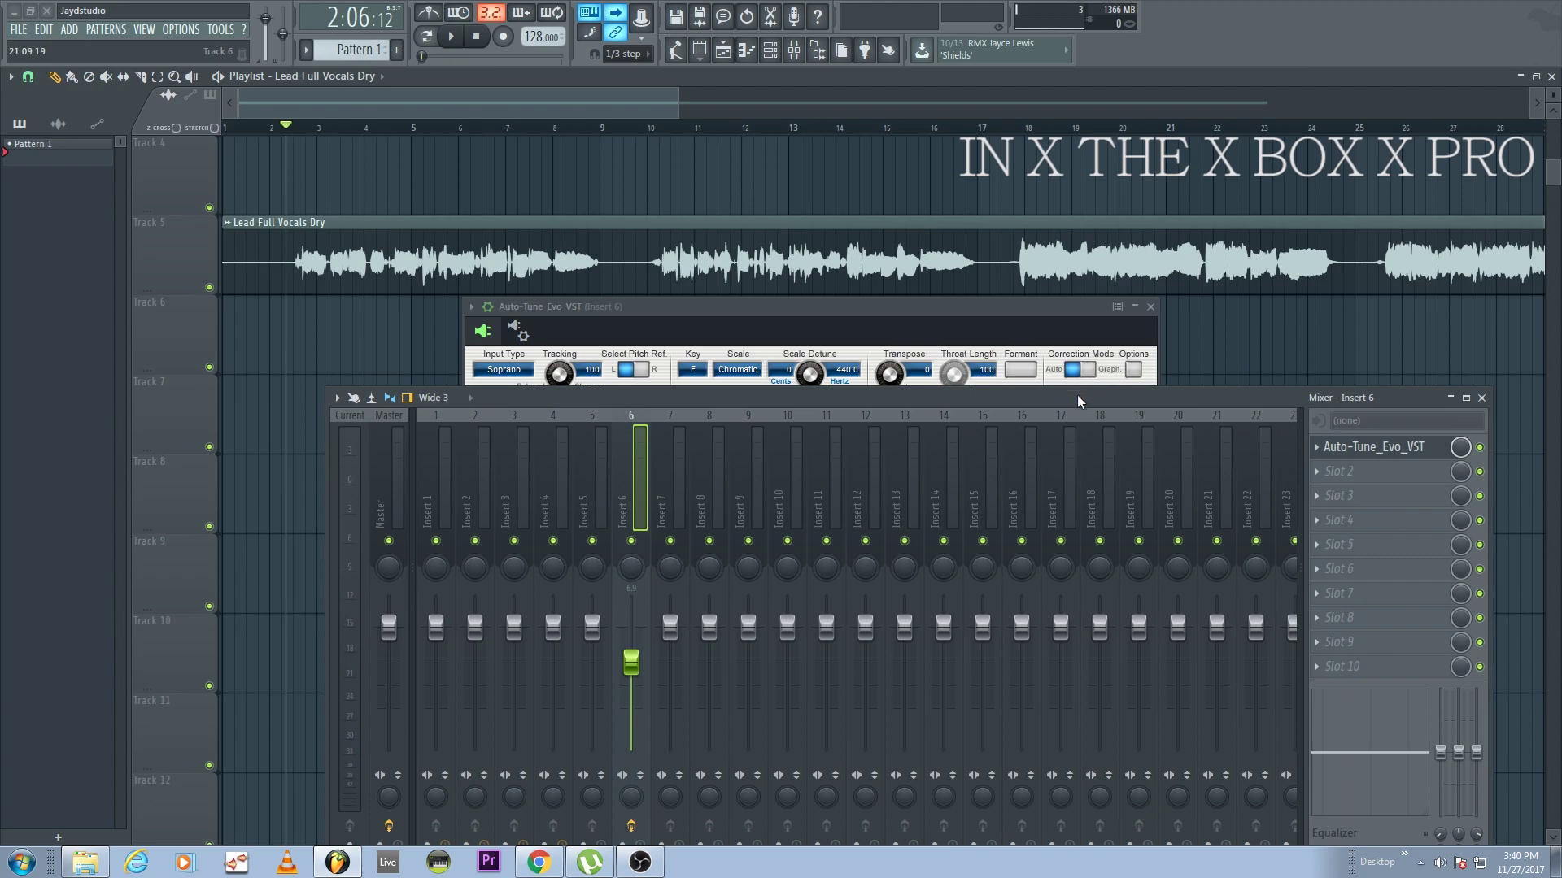
pyautogui.moveTo(1079, 401); pyautogui.dragTo(1089, 433)
pyautogui.click(792, 305)
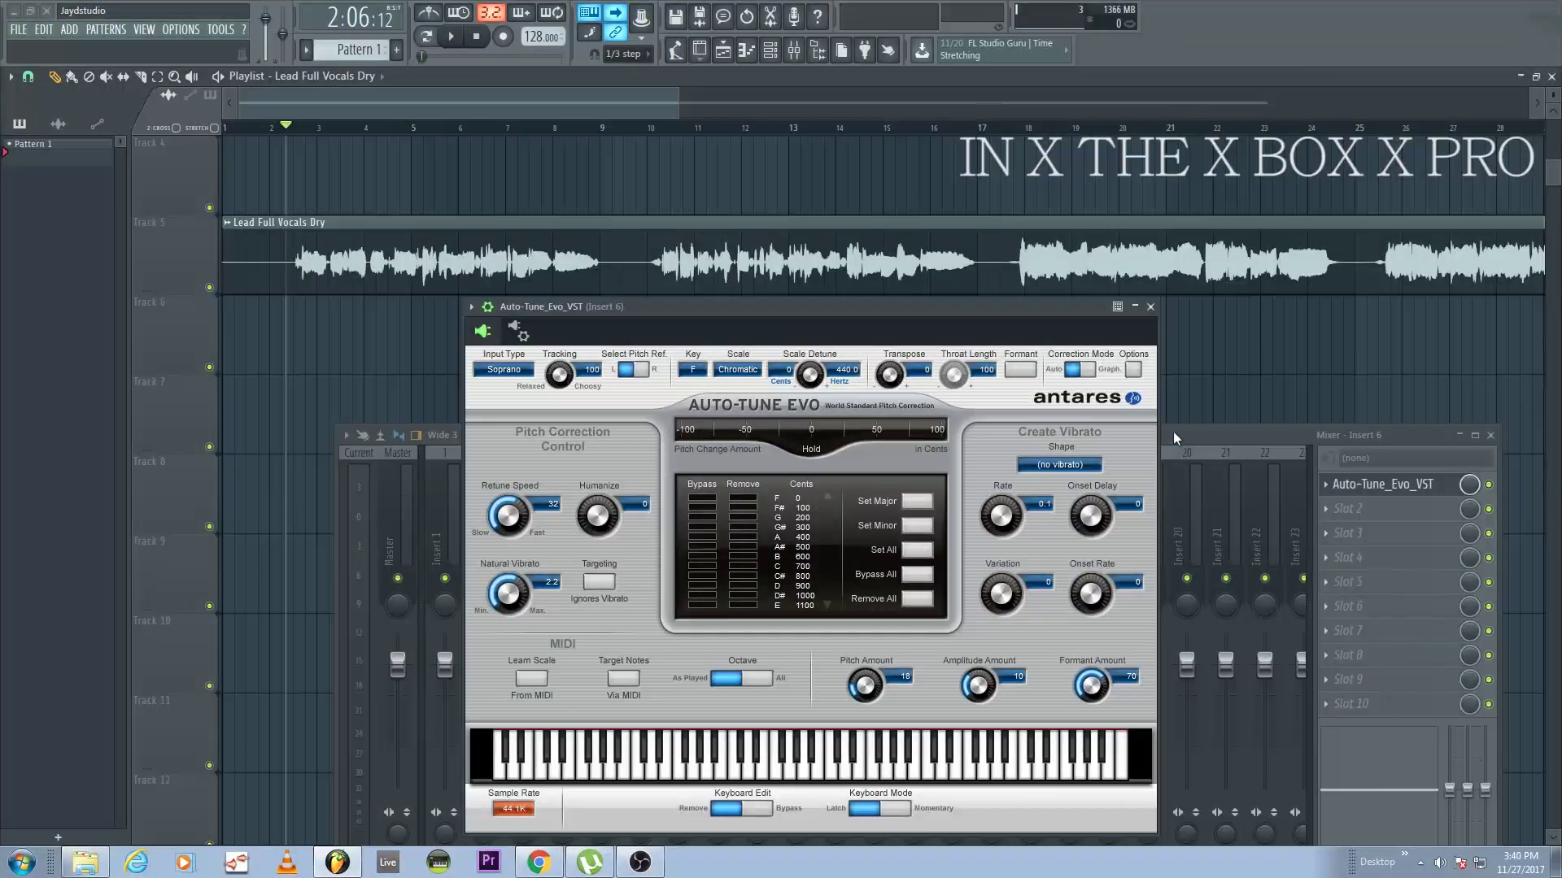
pyautogui.click(1176, 437)
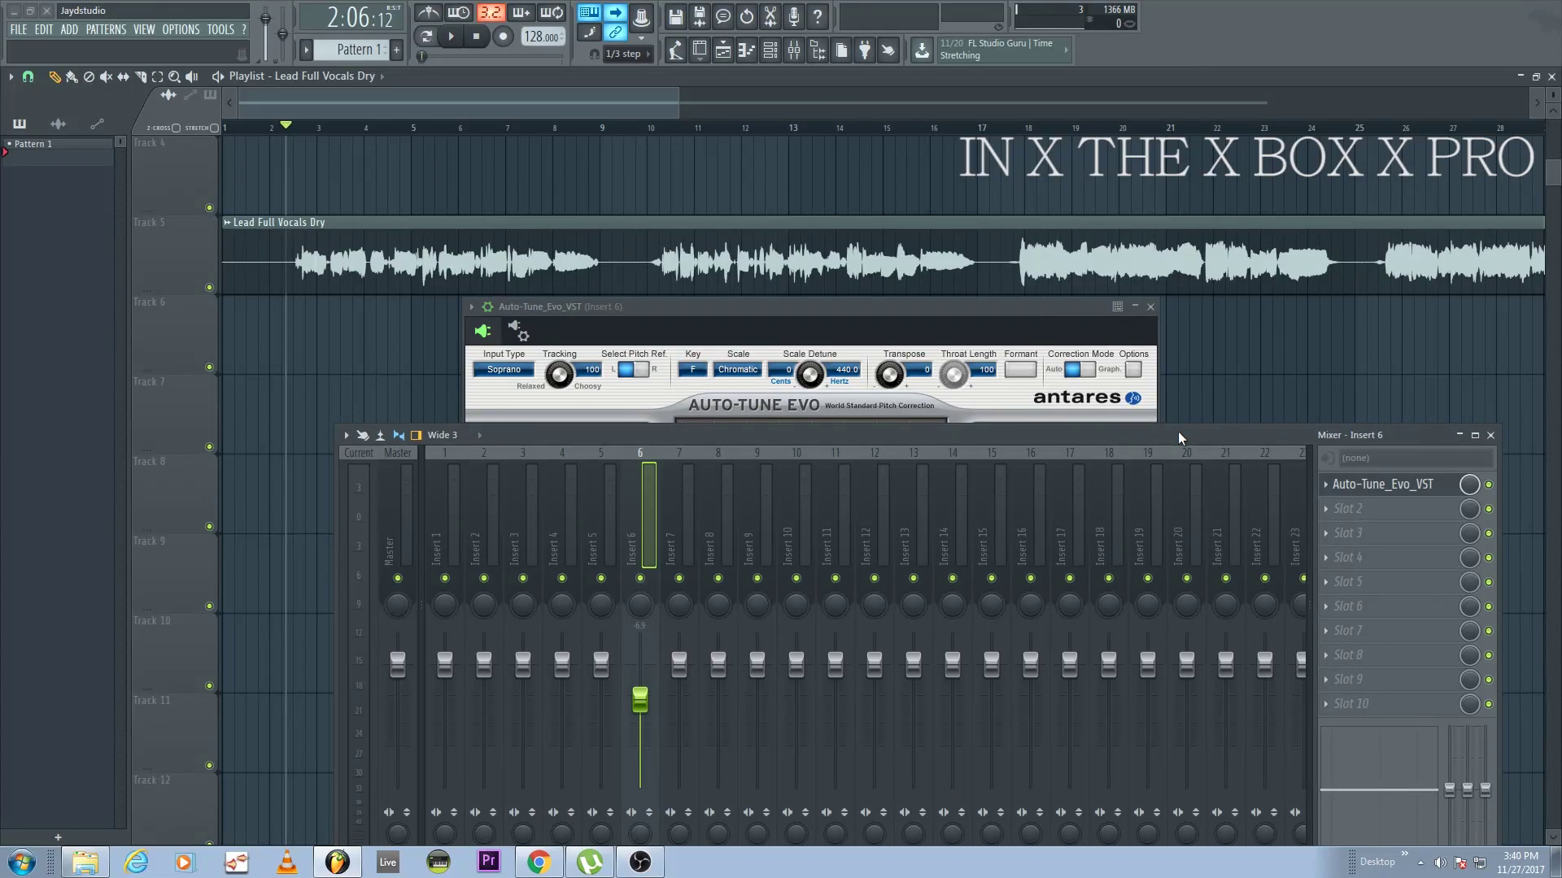